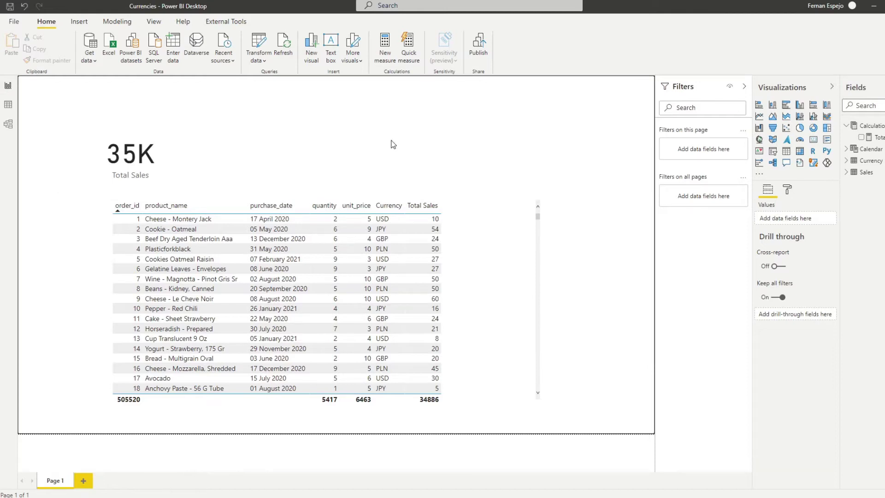
# Show the Sales table in Data view and inspect its columns and Currency values (GBP, JPY, PLN, USD).
pyautogui.click(8, 105)
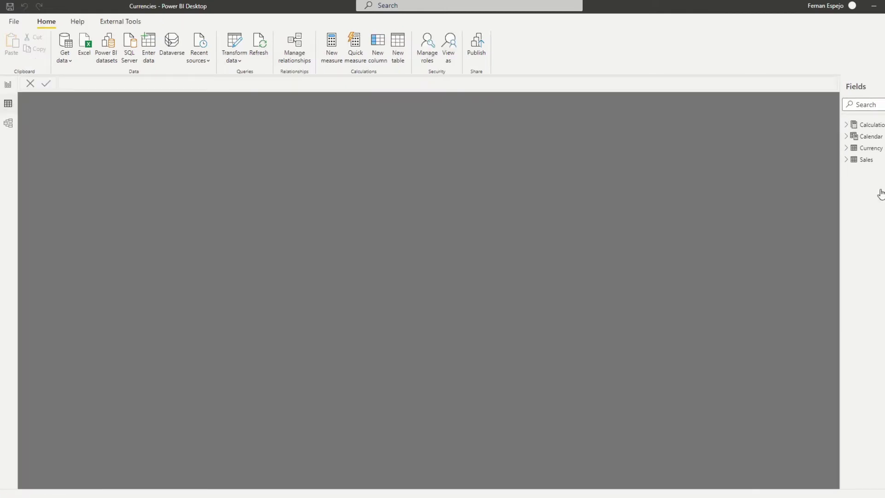
pyautogui.click(869, 161)
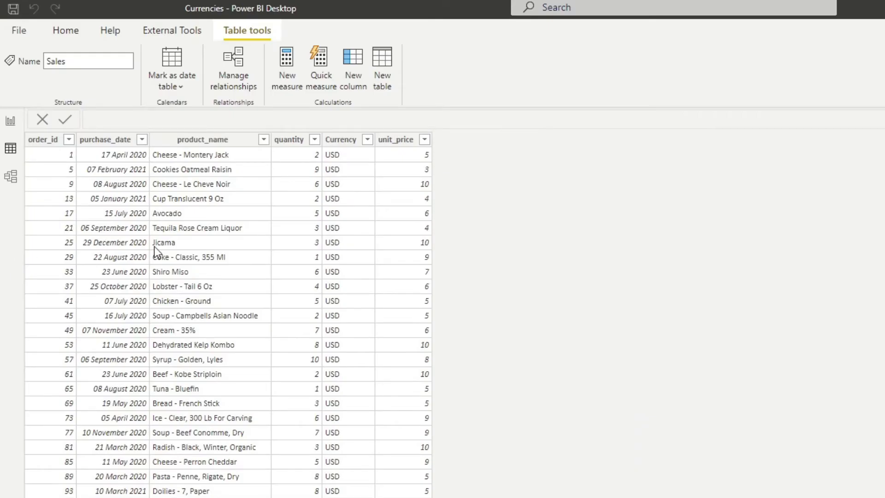
pyautogui.click(116, 139)
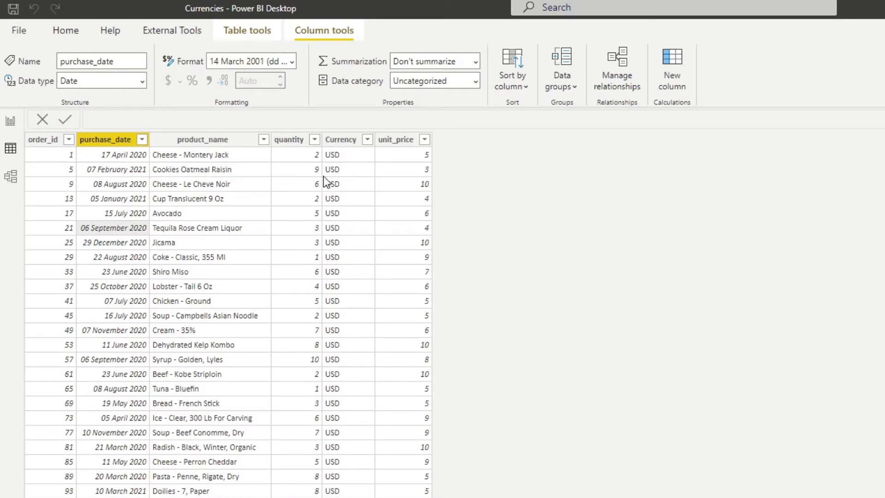
pyautogui.click(191, 169)
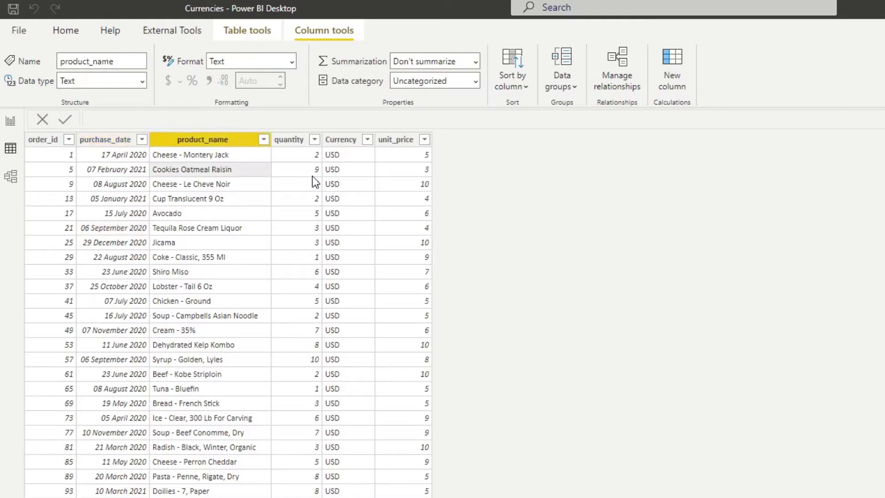
pyautogui.click(397, 206)
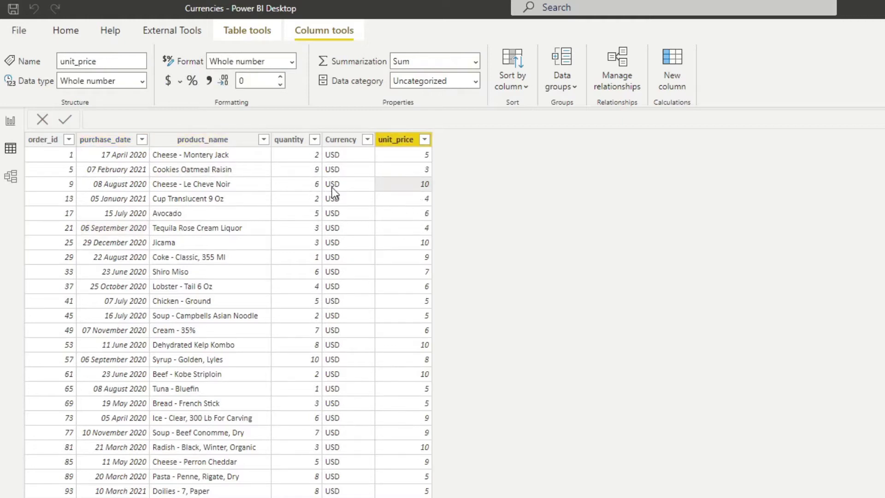
pyautogui.click(332, 182)
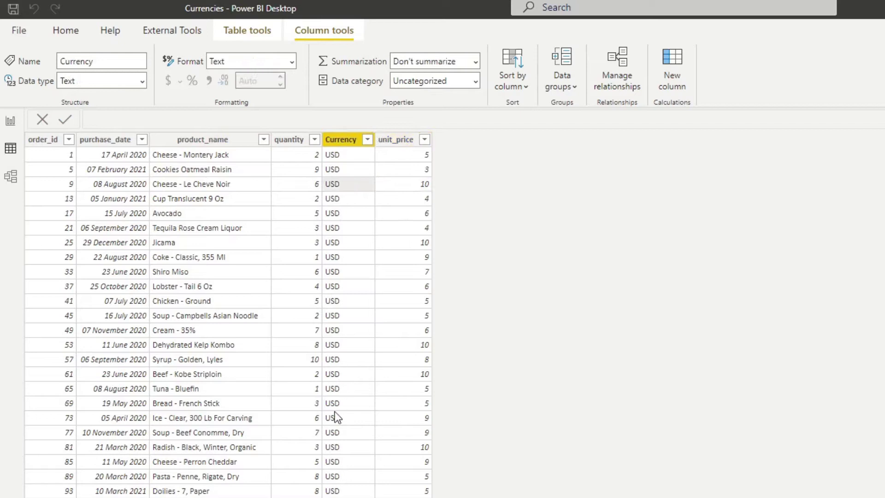
pyautogui.click(367, 140)
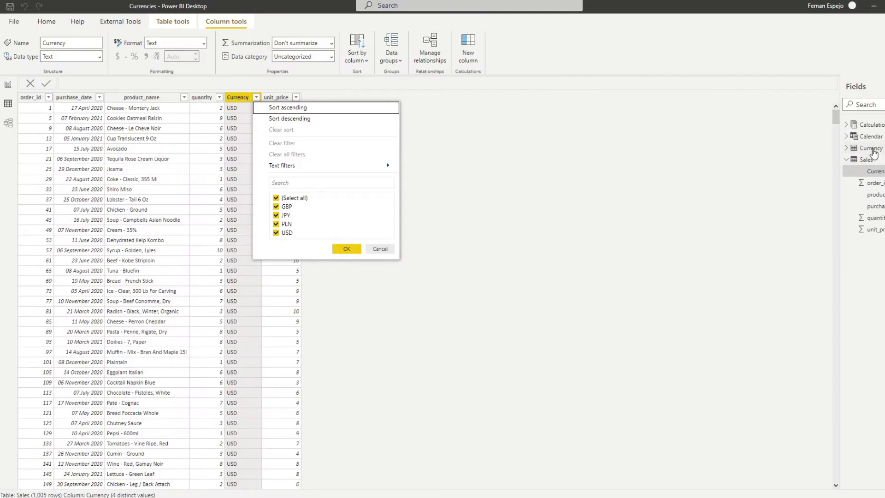
# Close the currency value list and show the Currency table's EUR rates.
pyautogui.click(874, 154)
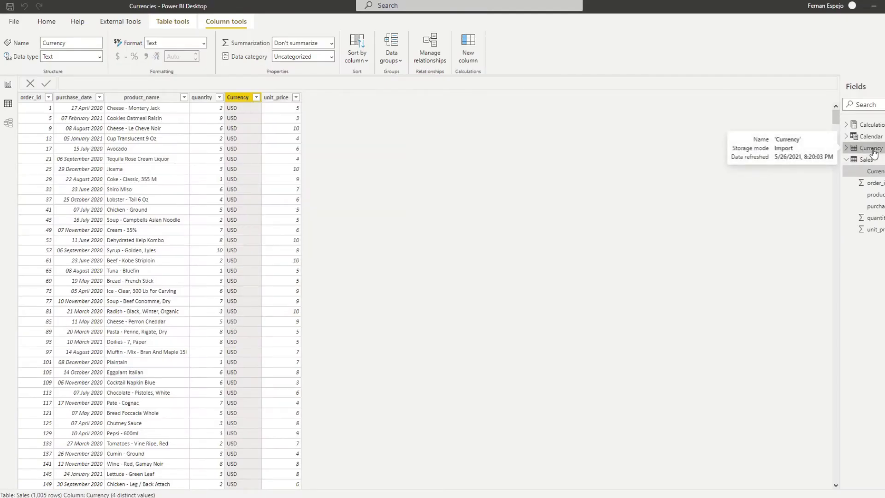
pyautogui.click(873, 150)
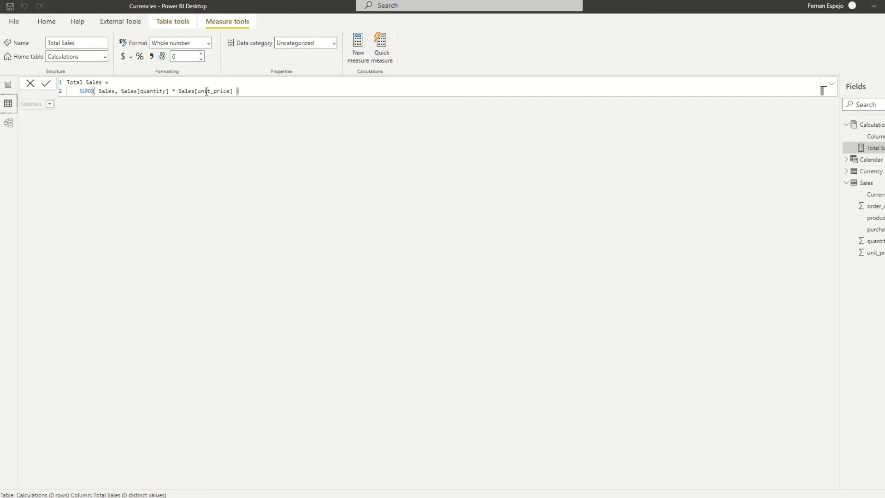
# Return to the report page and select the 35K Total Sales card.
pyautogui.click(7, 85)
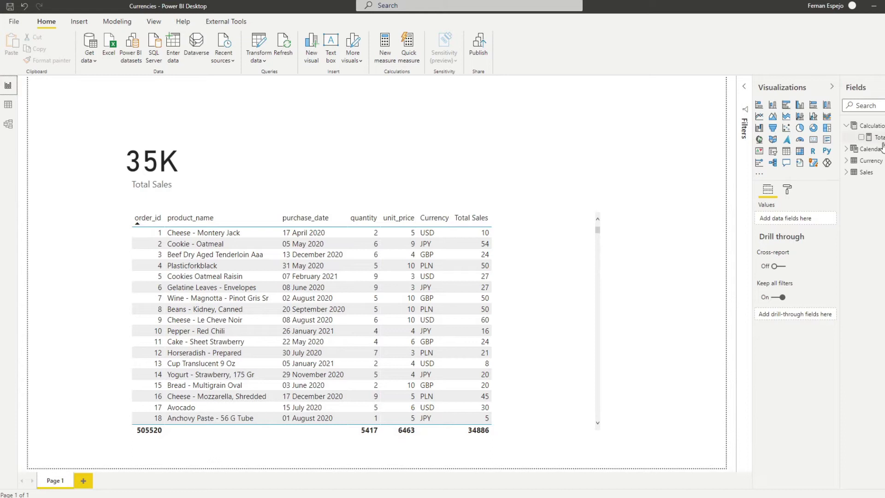
pyautogui.click(174, 176)
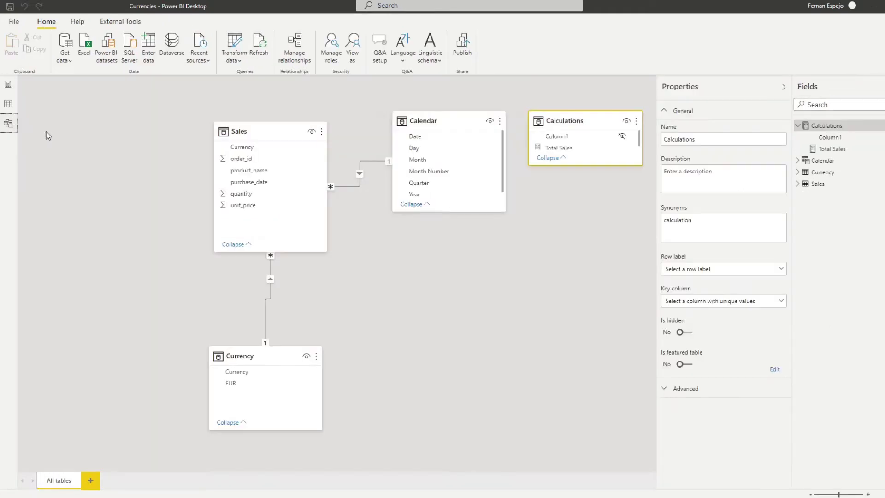
# In the model diagram, move Calendar down-right and Currency below Sales, then return to the report.
pyautogui.click(8, 123)
pyautogui.click(462, 256)
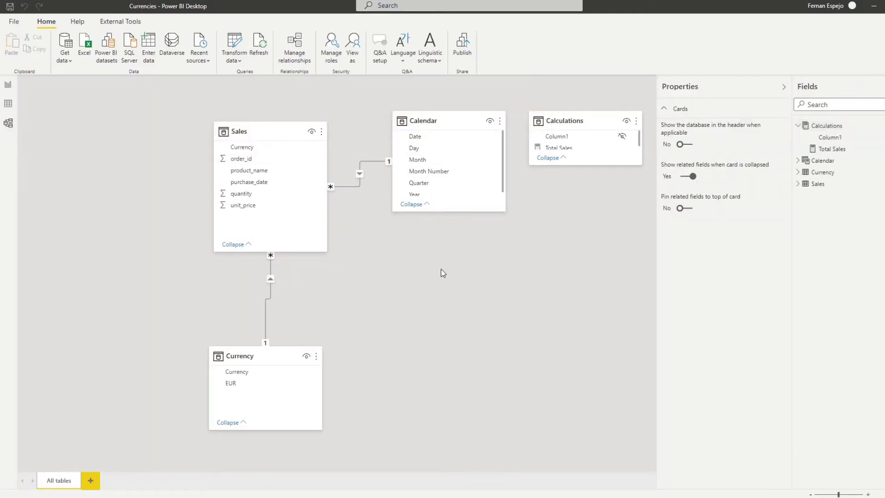
pyautogui.moveTo(441, 121); pyautogui.dragTo(490, 209)
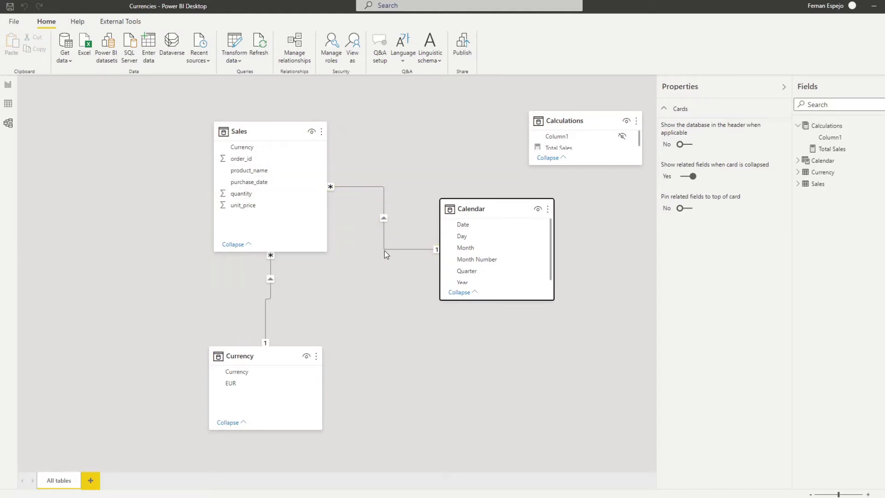
pyautogui.moveTo(271, 353); pyautogui.dragTo(322, 351)
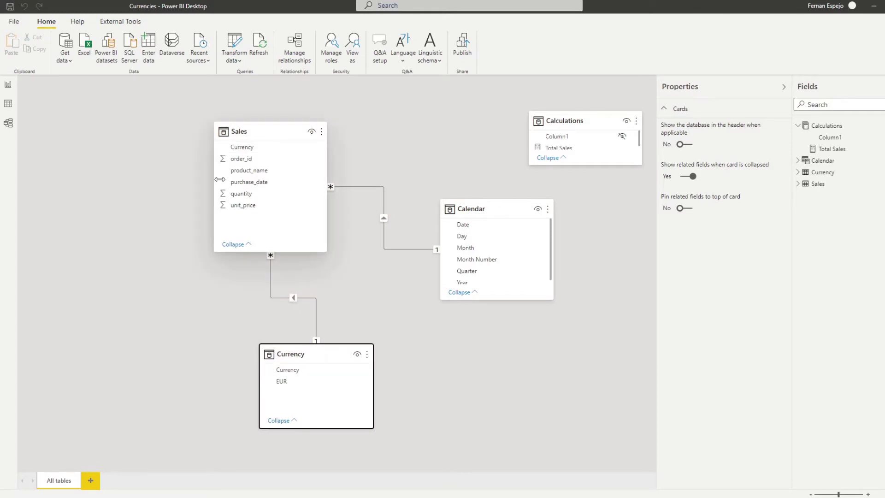
pyautogui.moveTo(261, 346); pyautogui.dragTo(163, 342)
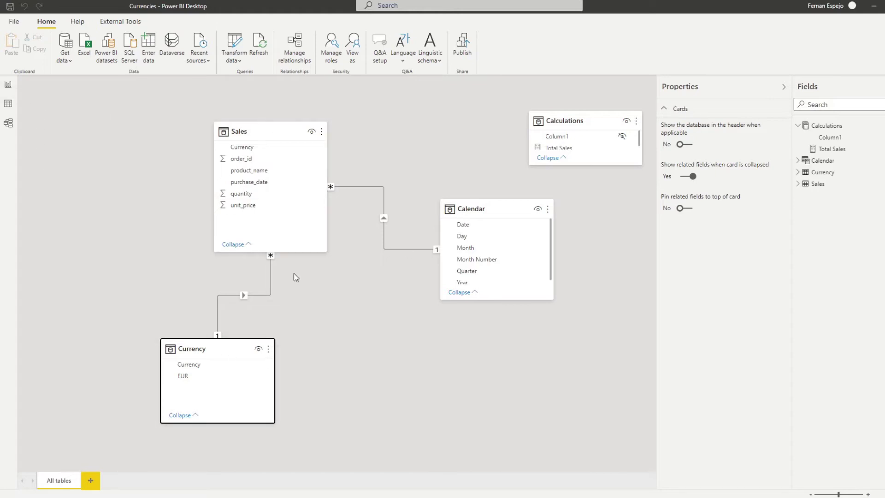
pyautogui.click(9, 85)
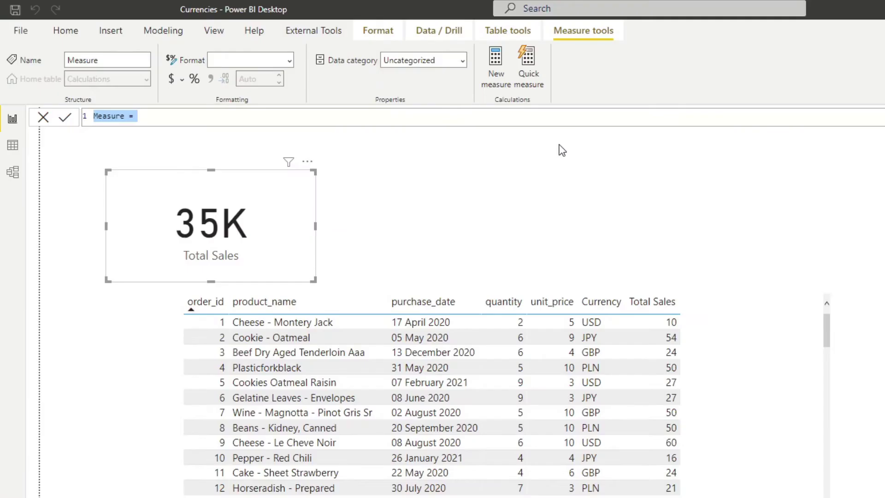
# Name the new measure Total Sales EUR and define VAR _currency = MAX(Sales[Currency]).
pyautogui.write('Total')
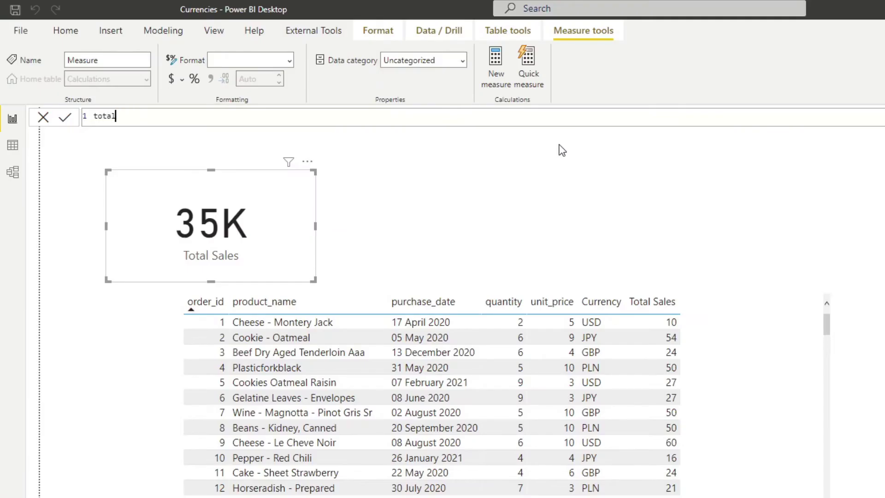
pyautogui.press('BackSpace')
pyautogui.press('BackSpace')
pyautogui.press('BackSpace')
pyautogui.press('BackSpace')
pyautogui.press('BackSpace')
pyautogui.write('Total Sales EUR =')
pyautogui.hotkey('shift', 'Return')
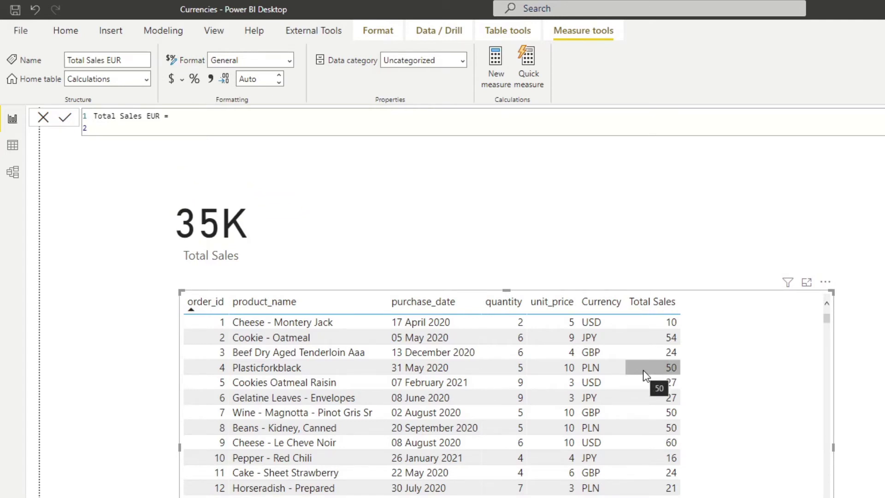
pyautogui.write('VAR')
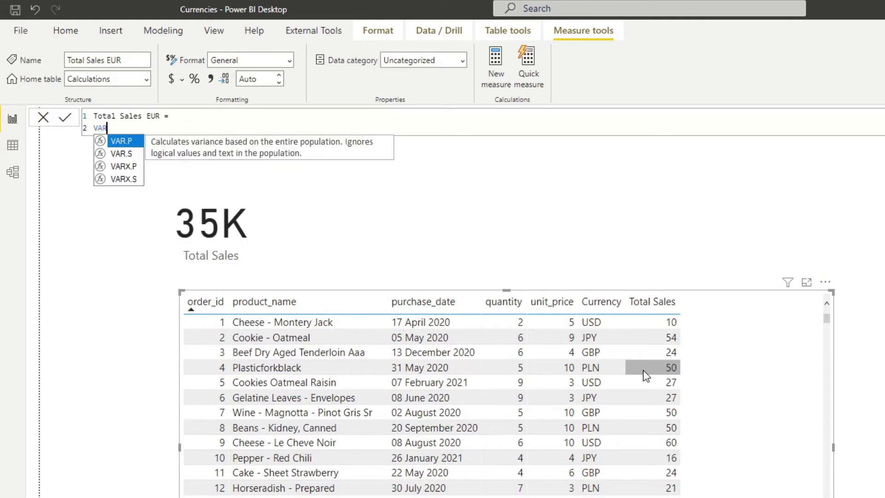
pyautogui.press('Return')
pyautogui.press('Tab')
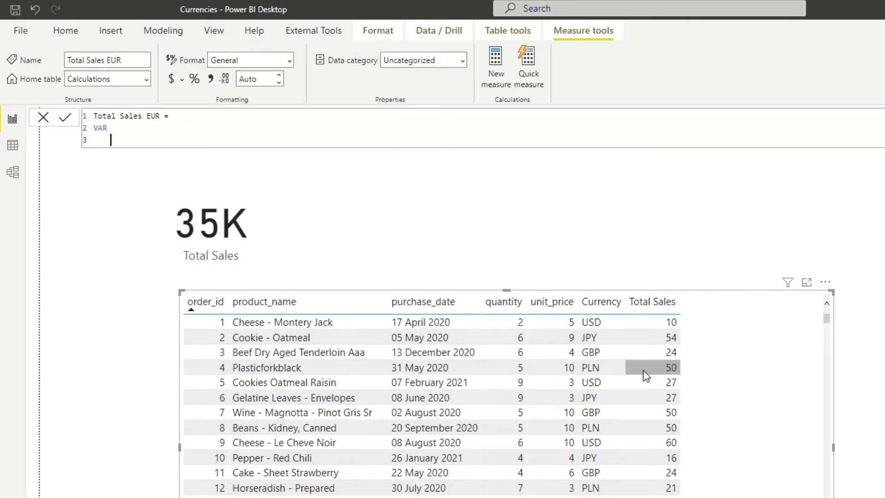
pyautogui.write('_currency = MAX( ')
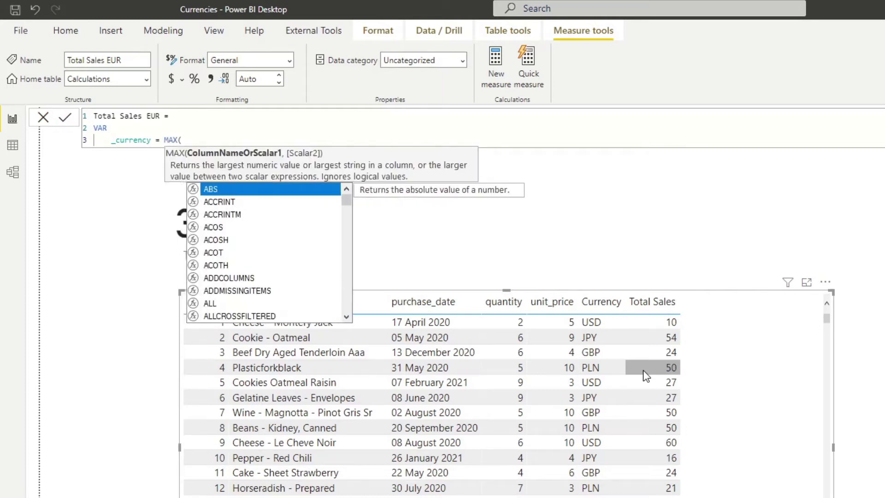
pyautogui.write('curren')
pyautogui.press('Down')
pyautogui.press('Down')
pyautogui.press('Tab')
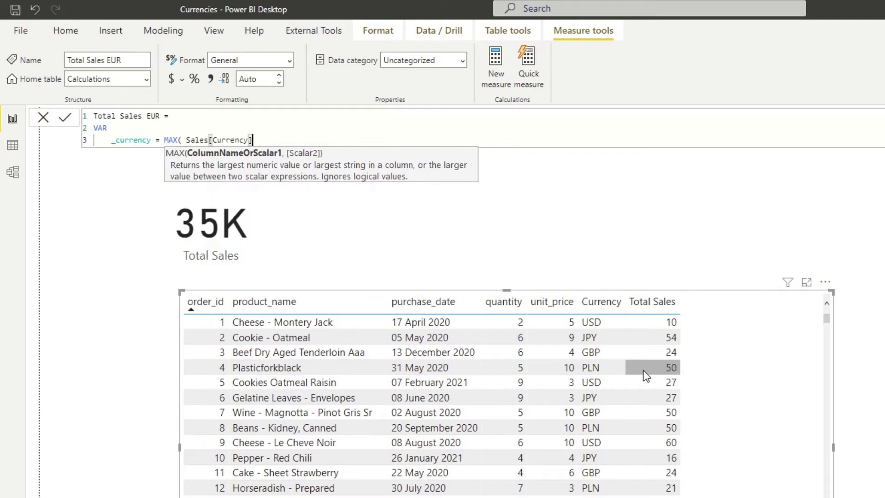
pyautogui.write(')')
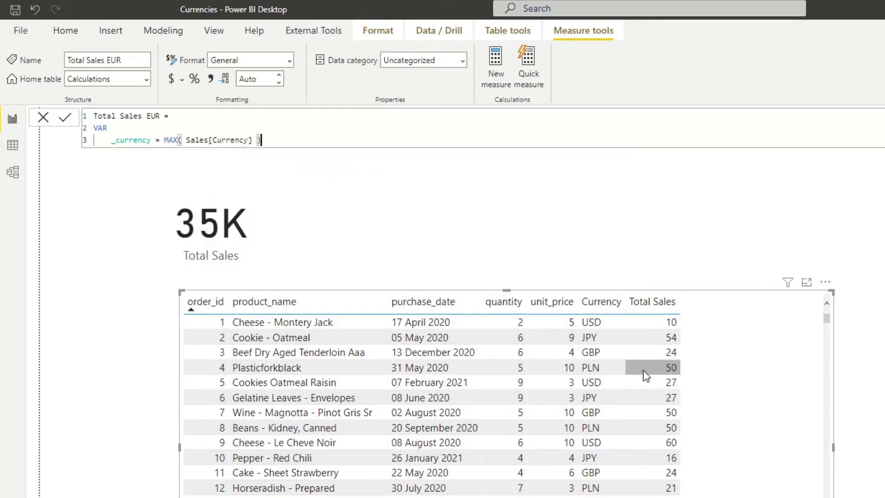
# Add a second variable, _conversionRate, starting with CALCULATE(.
pyautogui.hotkey('shift', 'Return')
pyautogui.press('BackSpace')
pyautogui.write('VAR')
pyautogui.hotkey('shift', 'Return')
pyautogui.press('Tab')
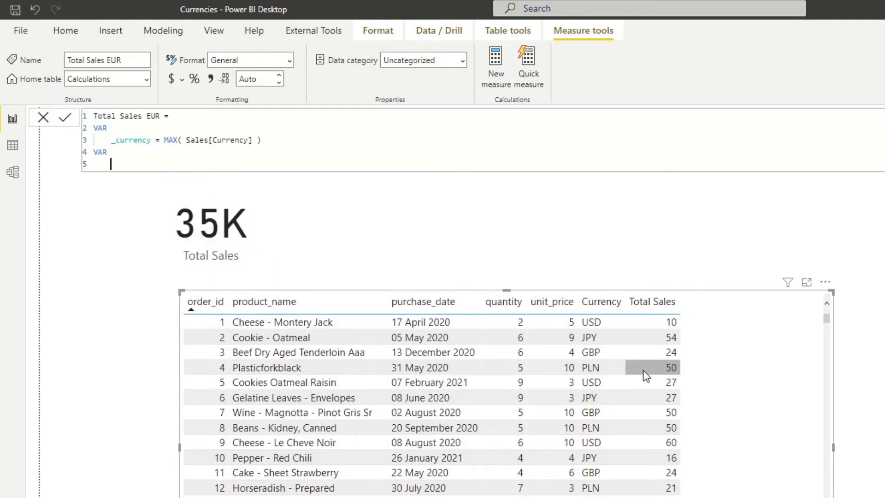
pyautogui.write('_conversionRate =')
pyautogui.hotkey('shift', 'Return')
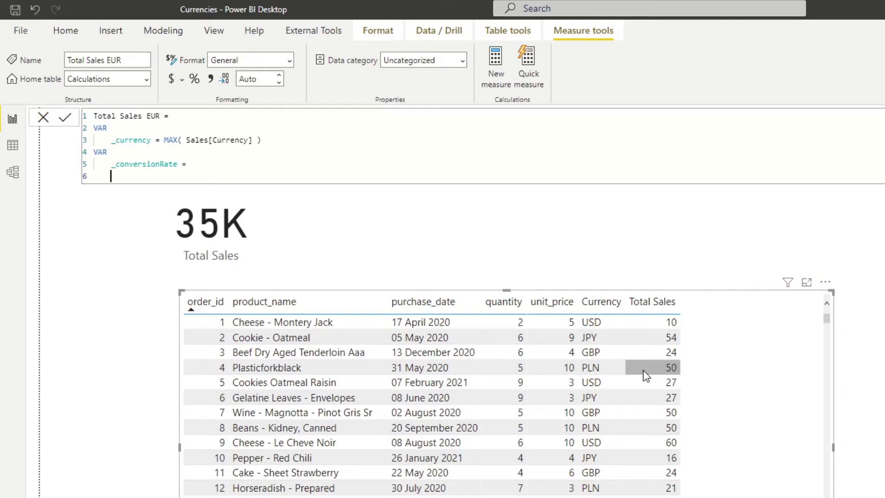
pyautogui.press('Tab')
pyautogui.write('CA')
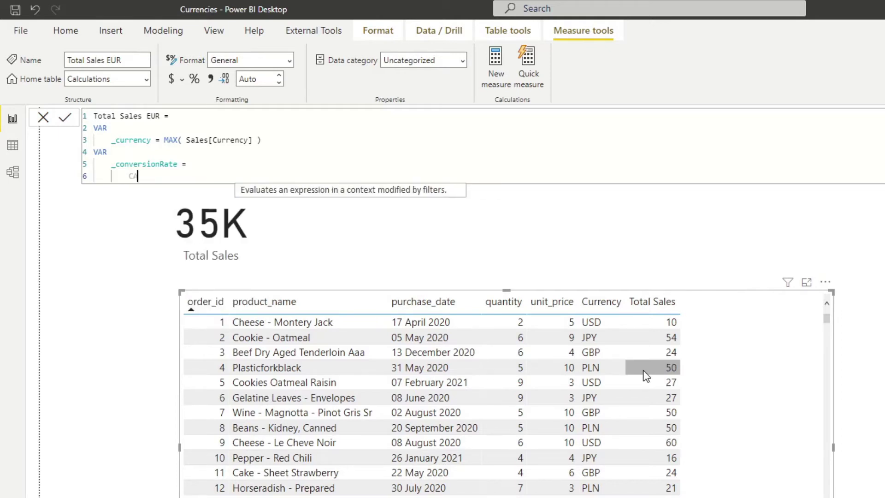
pyautogui.write('LC')
pyautogui.press('Down')
pyautogui.press('Down')
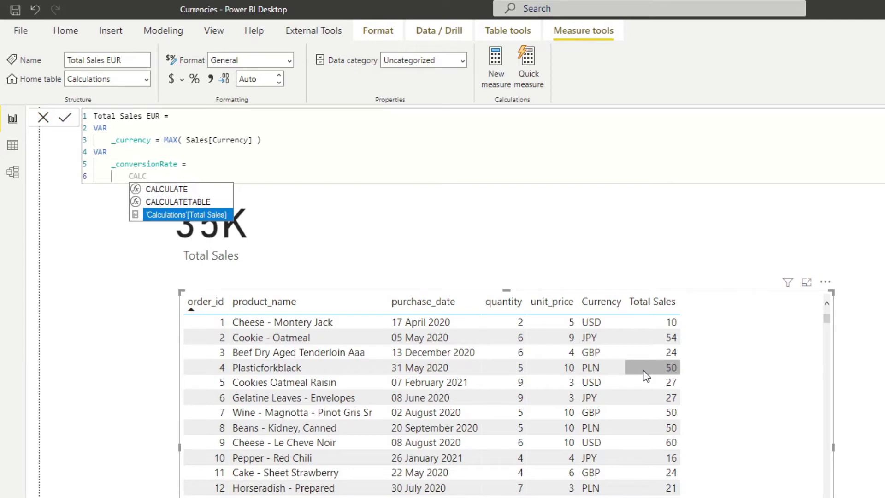
pyautogui.press('Up')
pyautogui.press('Up')
pyautogui.press('Tab')
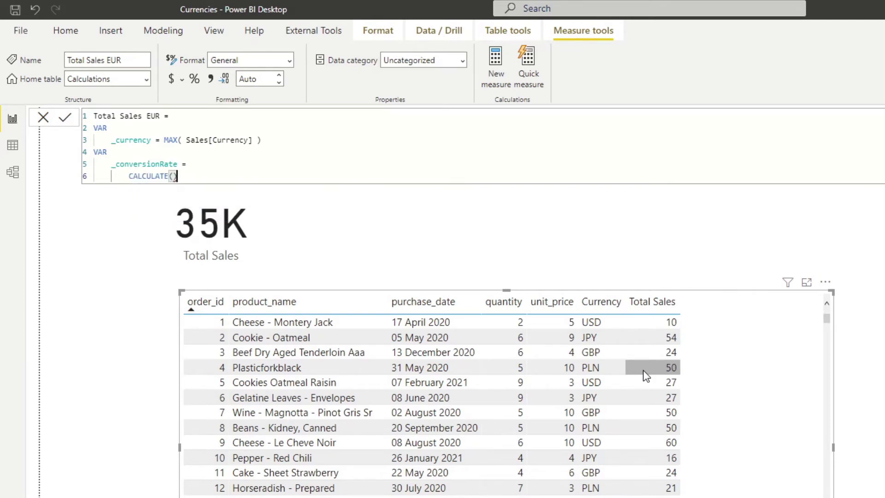
pyautogui.hotkey('shift', 'Return')
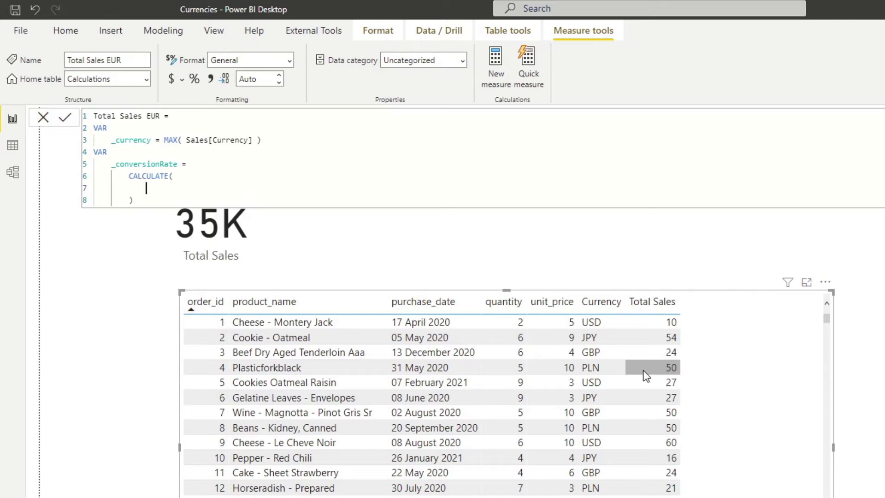
# Fill CALCULATE with MAX('Currency'[EUR]) filtered by 'Currency'[Currency] = _currency.
pyautogui.write('MAX(')
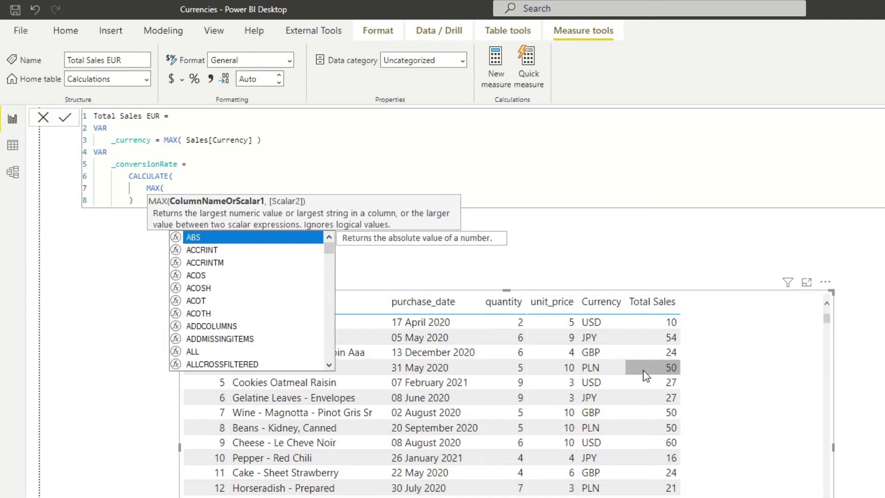
pyautogui.write(' eur')
pyautogui.press('Tab')
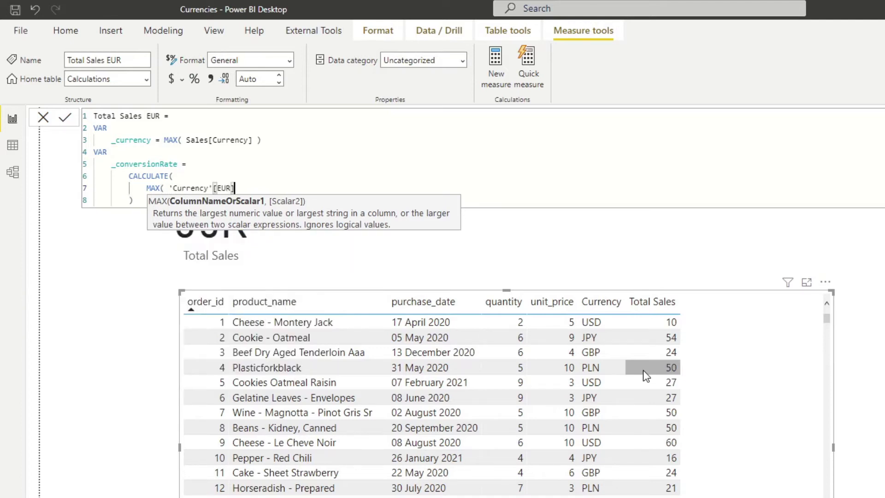
pyautogui.write(')')
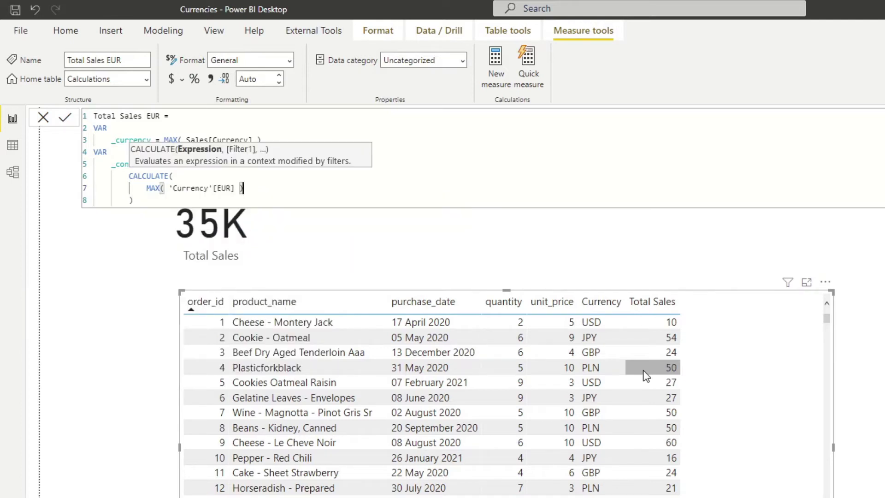
pyautogui.hotkey('shift', 'Return')
pyautogui.write(',')
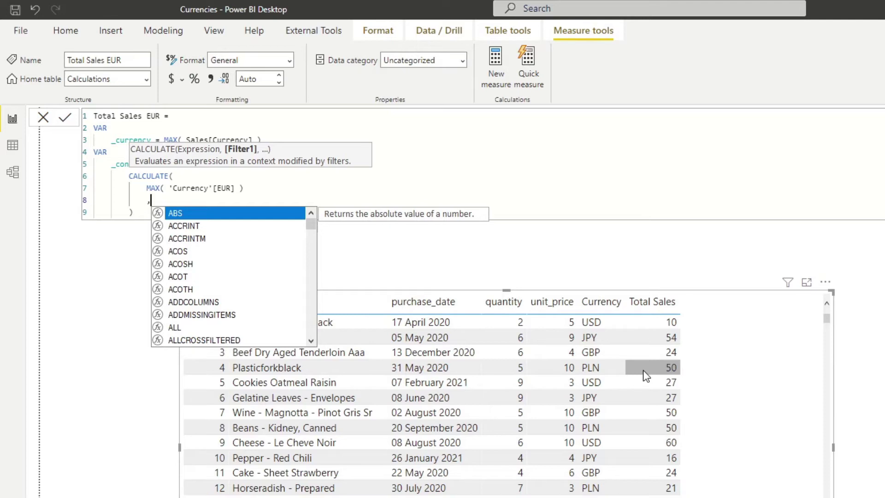
pyautogui.write('curren')
pyautogui.press('Down')
pyautogui.press('Down')
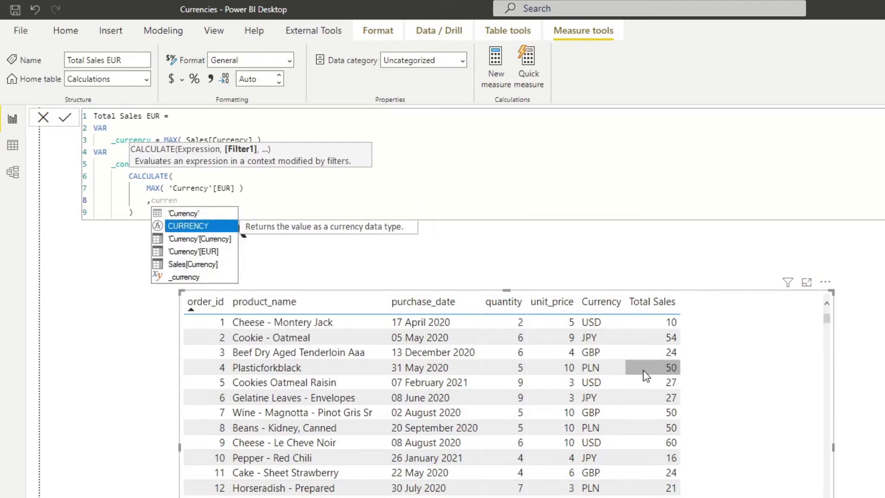
pyautogui.press('Tab')
pyautogui.write('=')
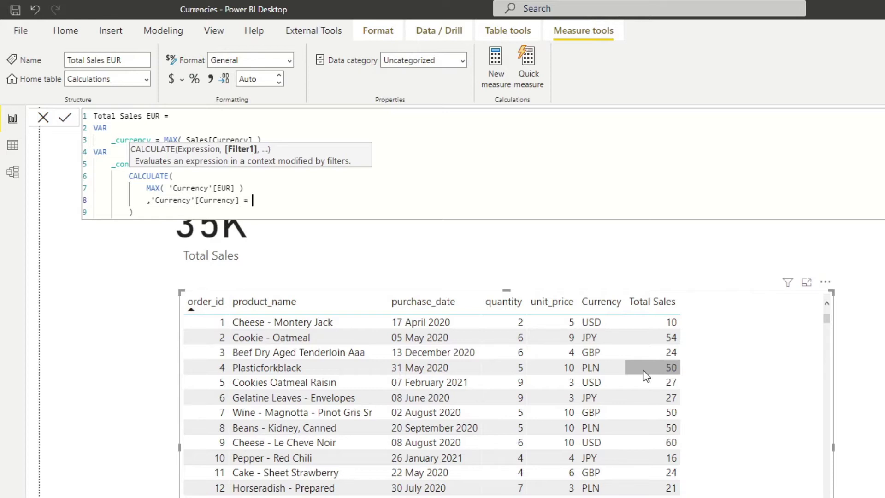
pyautogui.write(' _cu')
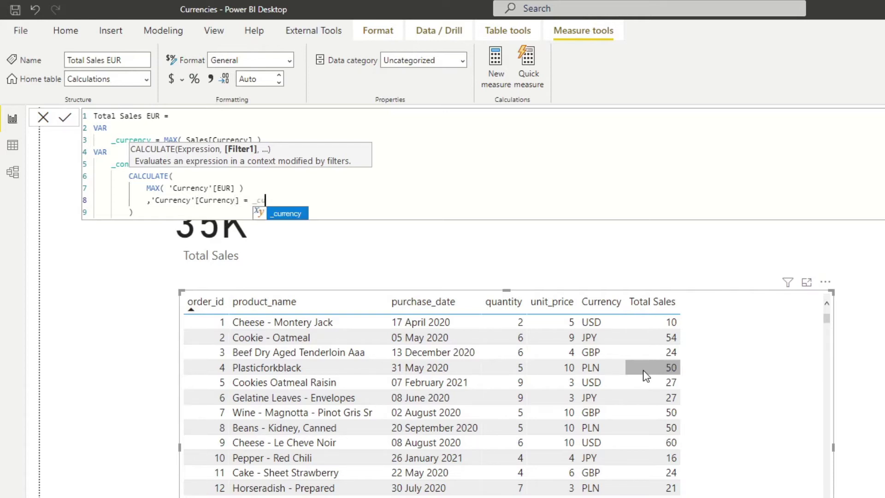
pyautogui.write('r')
pyautogui.press('Tab')
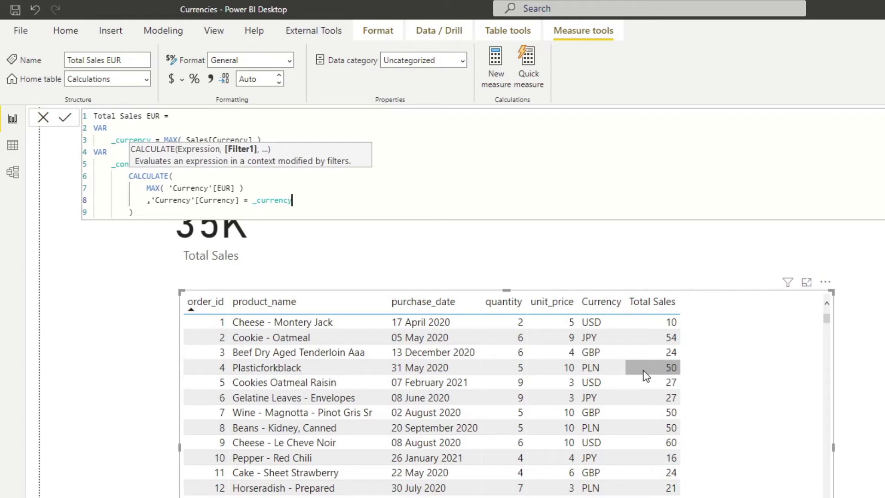
# Add RETURN _conversionRate and commit the Total Sales EUR measure.
pyautogui.press('Down')
pyautogui.press('Return')
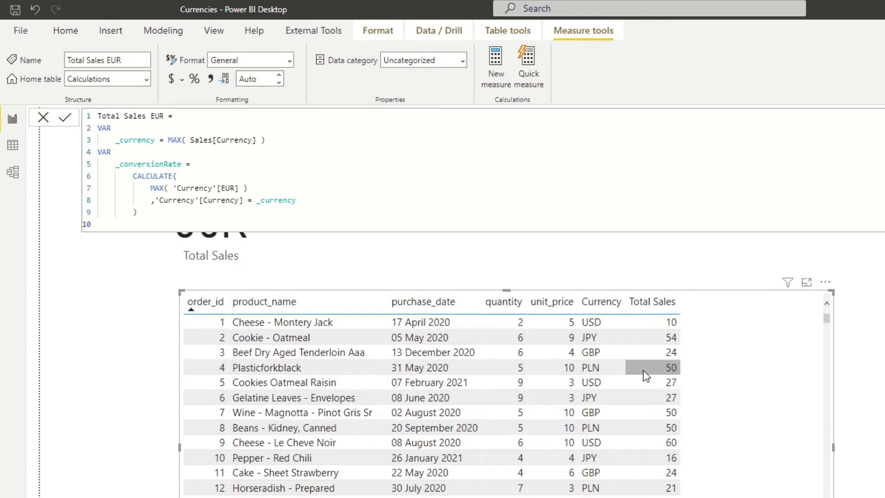
pyautogui.write('RETURN')
pyautogui.press('Return')
pyautogui.press('Tab')
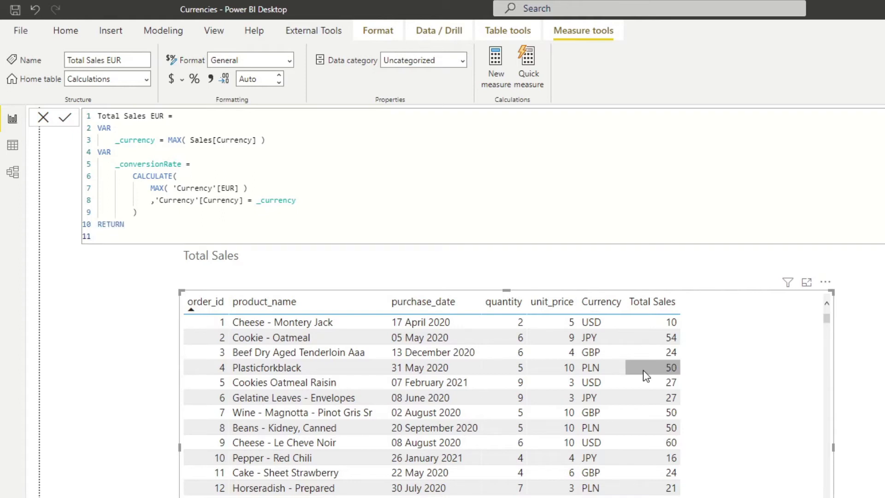
pyautogui.write('_c')
pyautogui.press('Tab')
pyautogui.press('Return')
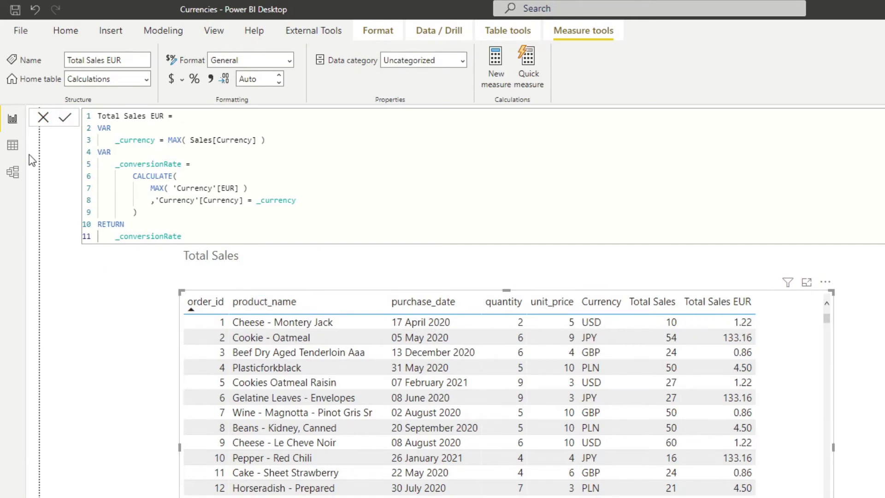
pyautogui.click(13, 146)
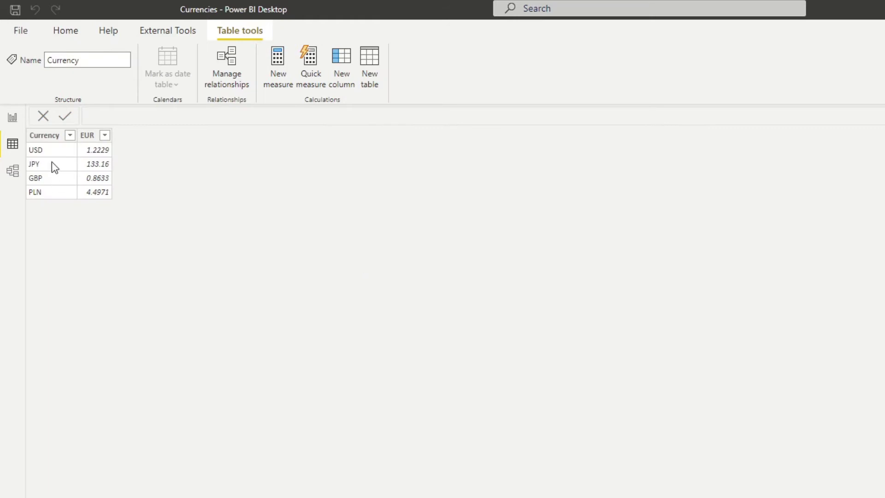
pyautogui.click(95, 150)
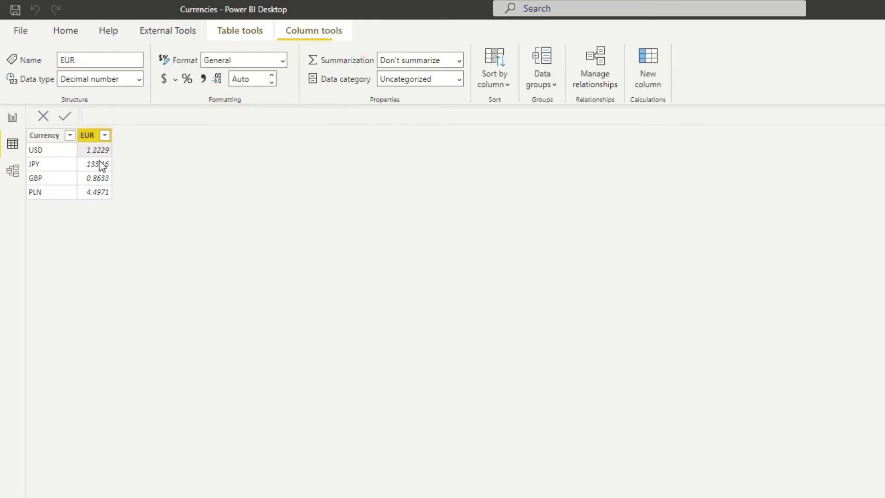
pyautogui.click(12, 120)
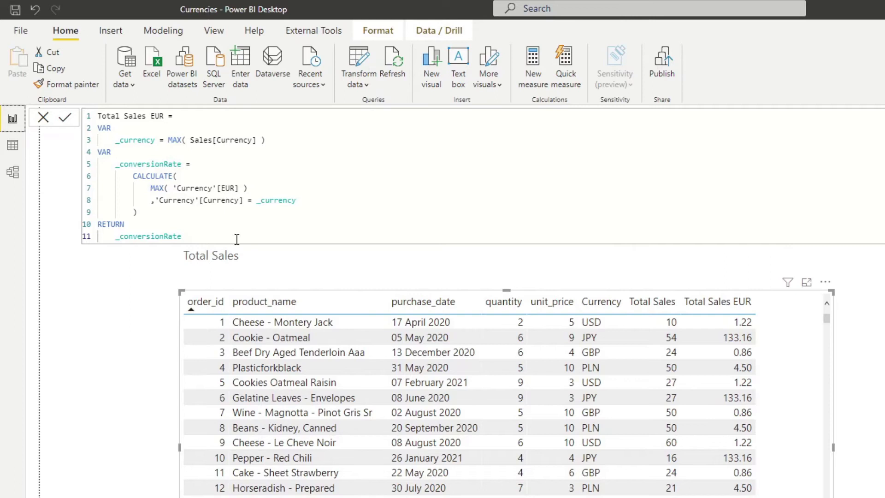
# Add VAR _unitPriceEUR = _conversionRate * SUM(Sales[unit_price]) to the measure.
pyautogui.click(200, 236)
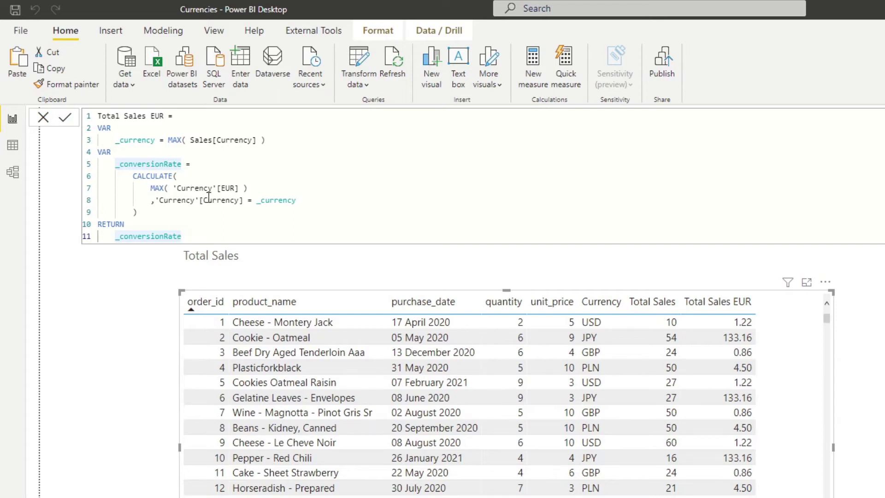
pyautogui.click(161, 213)
pyautogui.press('Return')
pyautogui.press('BackSpace')
pyautogui.press('BackSpace')
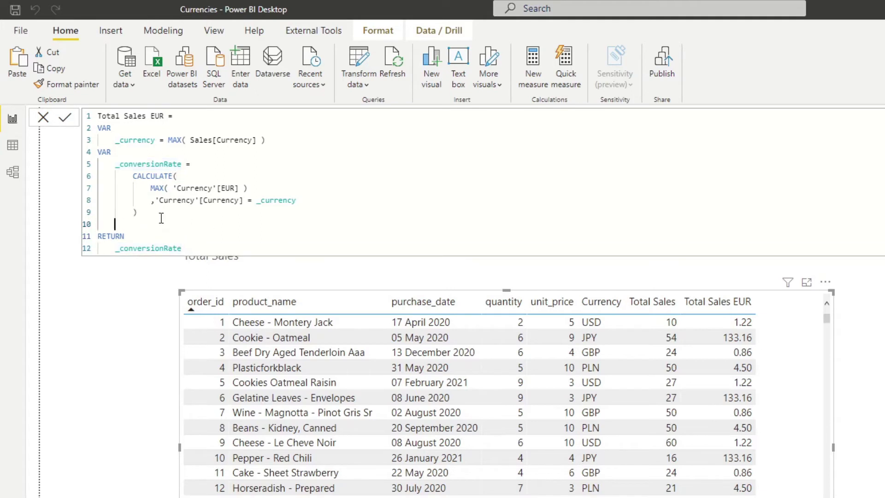
pyautogui.write('VAR')
pyautogui.press('Return')
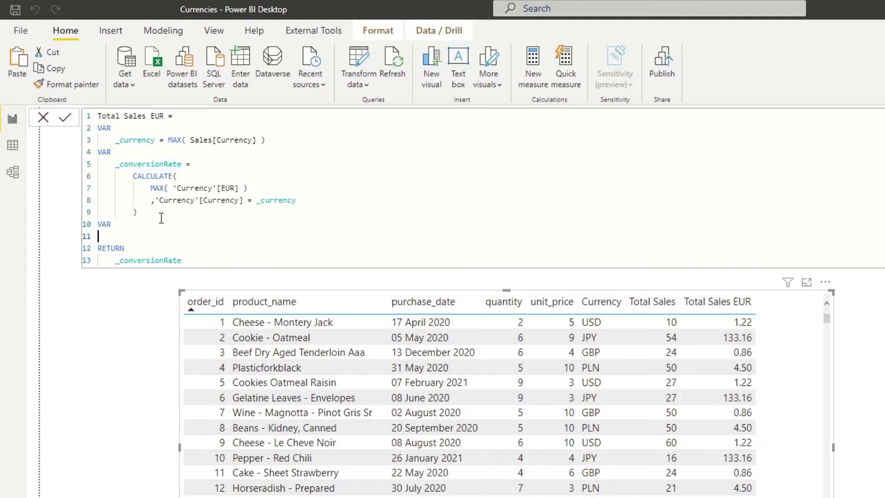
pyautogui.press('Tab')
pyautogui.write('_unitPriceEUR =')
pyautogui.press('Return')
pyautogui.press('Tab')
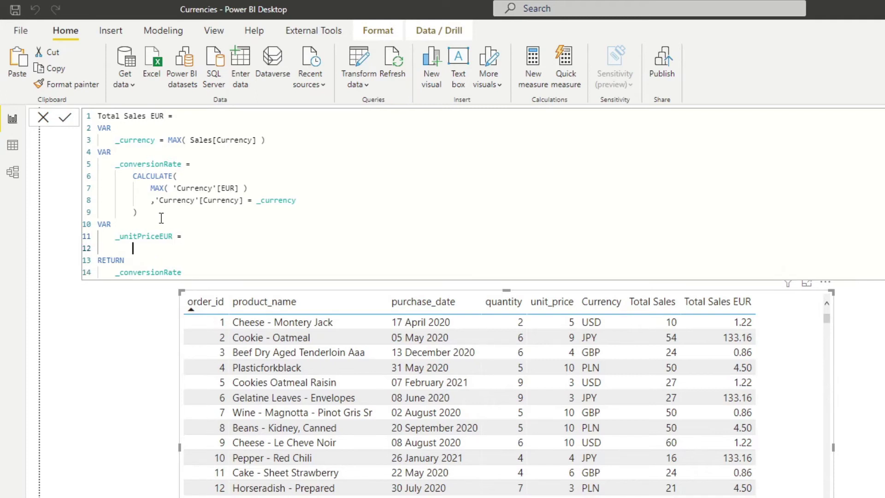
pyautogui.write('_conversionRate')
pyautogui.press('Tab')
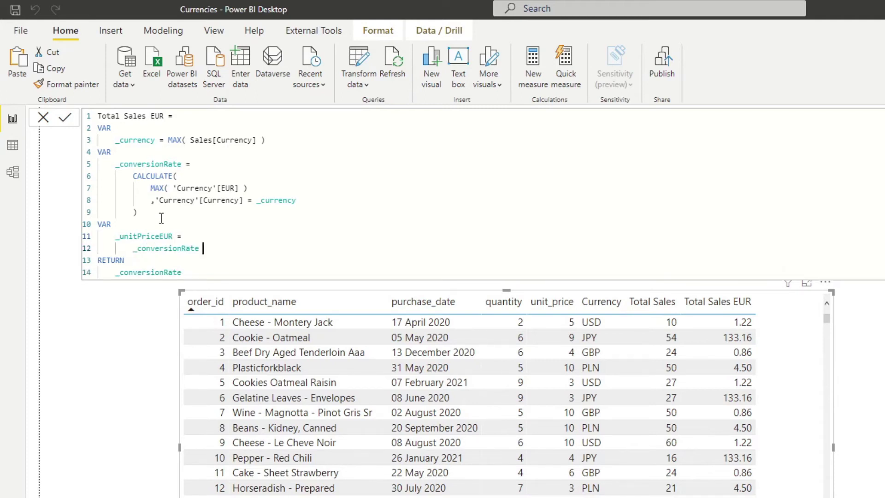
pyautogui.write('* SUM(')
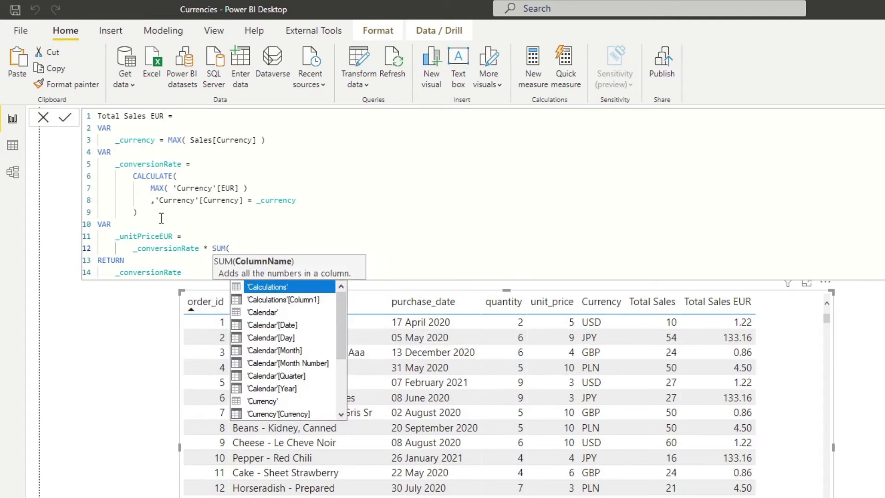
pyautogui.write(' Sales[')
pyautogui.write('unit')
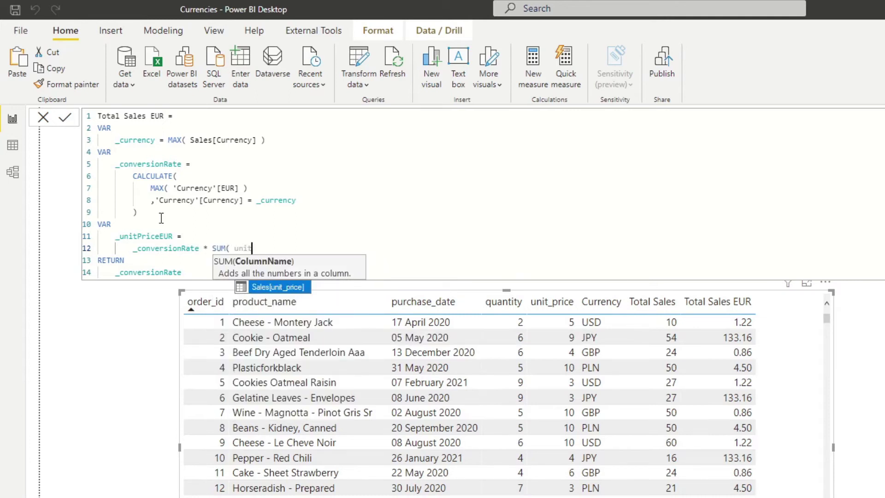
pyautogui.press('Tab')
pyautogui.write(')')
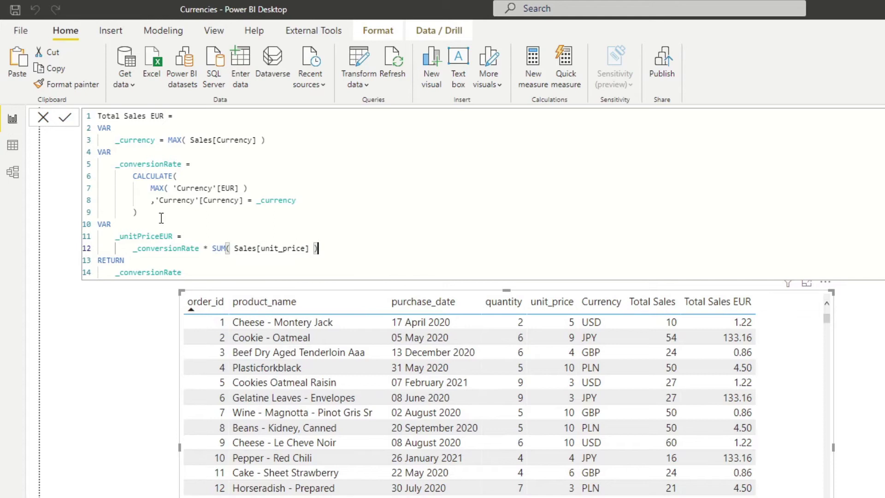
# Change the return value to _unitPriceEUR * SUM(Sales[quantity]) and commit the measure.
pyautogui.moveTo(181, 272); pyautogui.dragTo(116, 273)
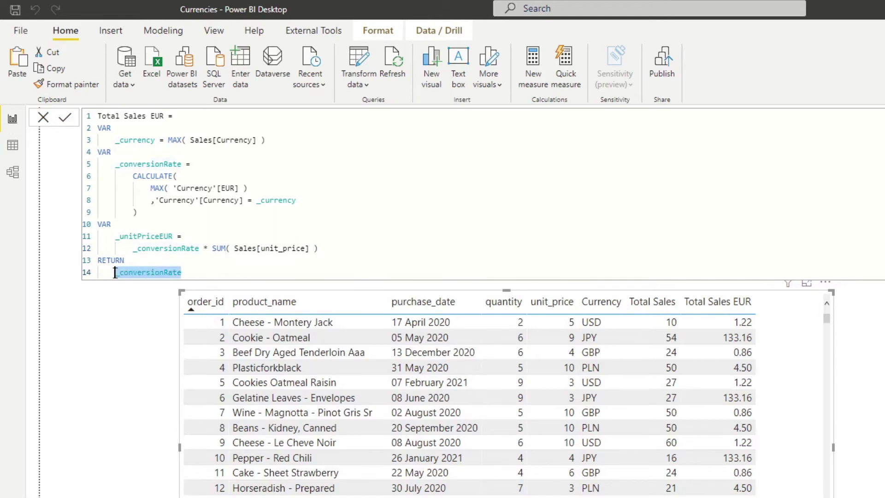
pyautogui.write('_')
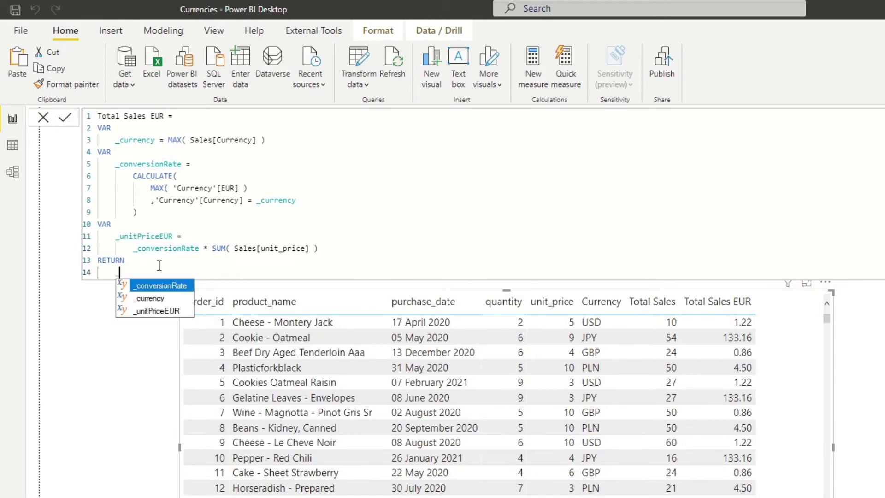
pyautogui.write('un')
pyautogui.press('Tab')
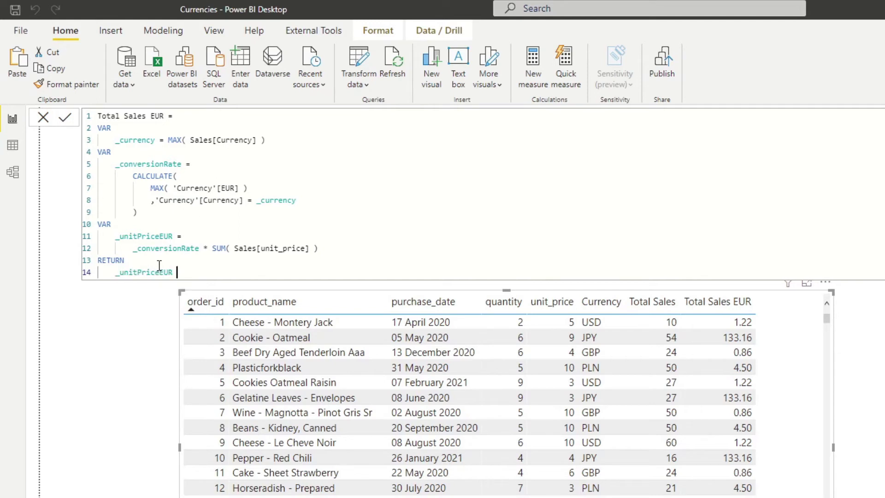
pyautogui.write('* qua')
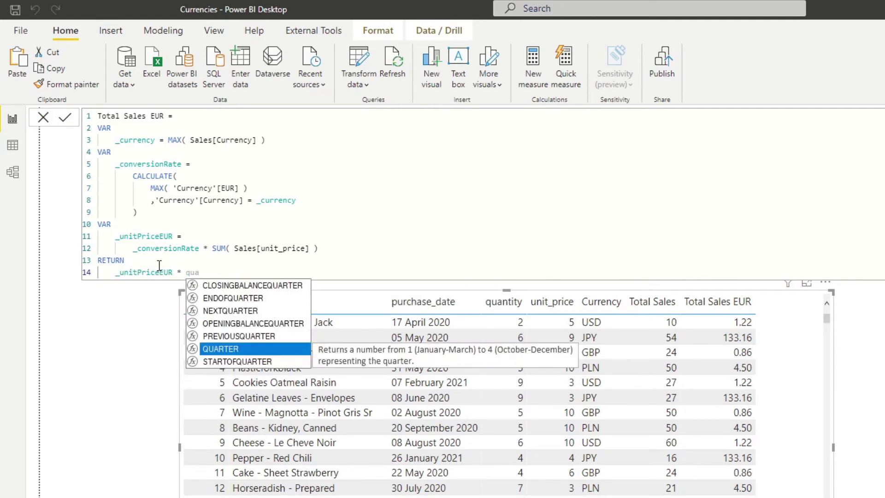
pyautogui.press('BackSpace')
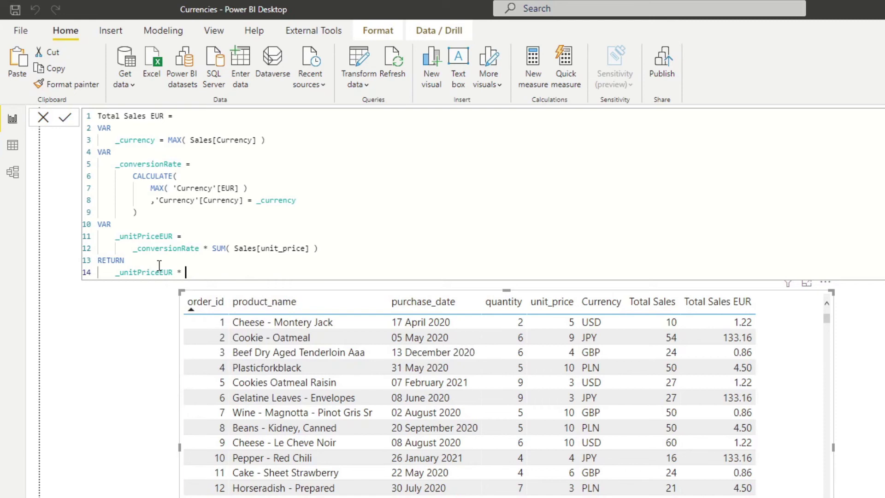
pyautogui.write('sum(q')
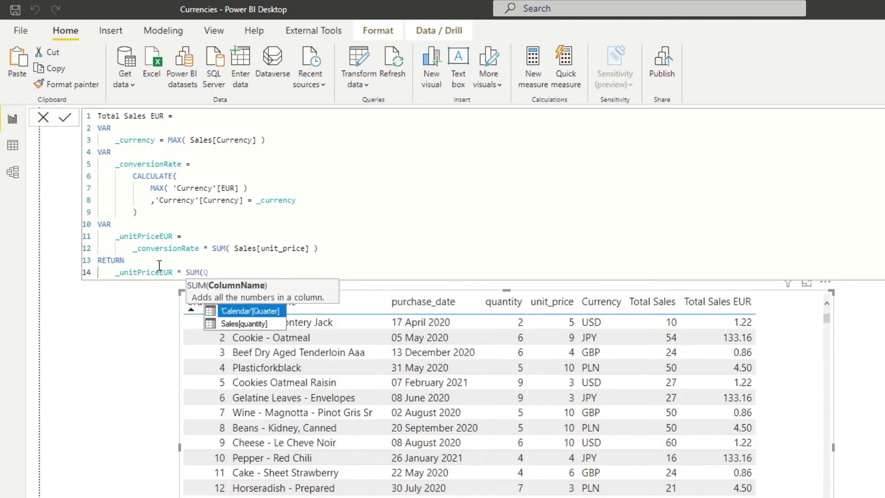
pyautogui.press('Down')
pyautogui.press('Tab')
pyautogui.write(')')
pyautogui.press('Return')
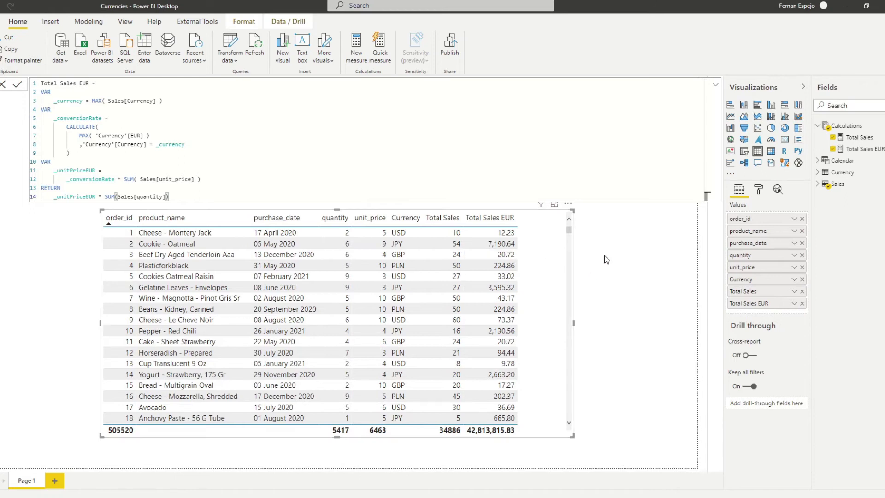
# Replace Total Sales on the card with Total Sales EUR so it reads 42.81M.
pyautogui.click(599, 288)
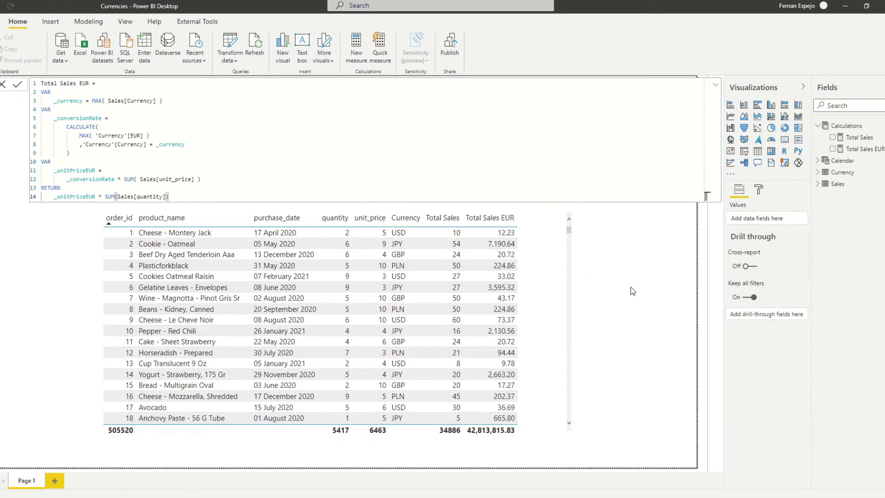
pyautogui.click(716, 85)
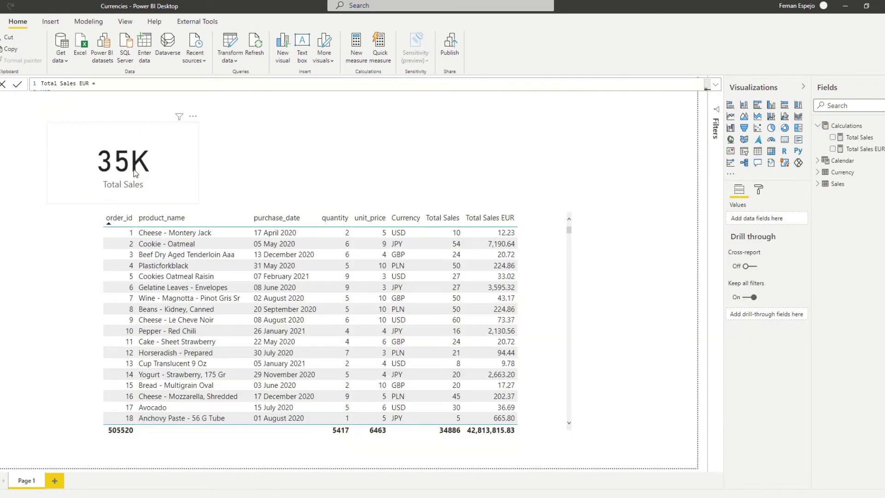
pyautogui.click(135, 173)
pyautogui.moveTo(859, 148); pyautogui.dragTo(226, 174)
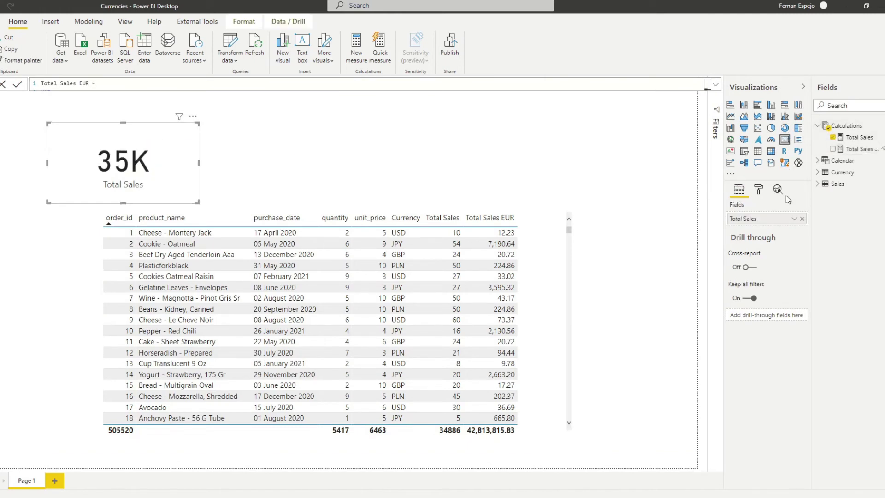
pyautogui.moveTo(859, 148); pyautogui.dragTo(759, 221)
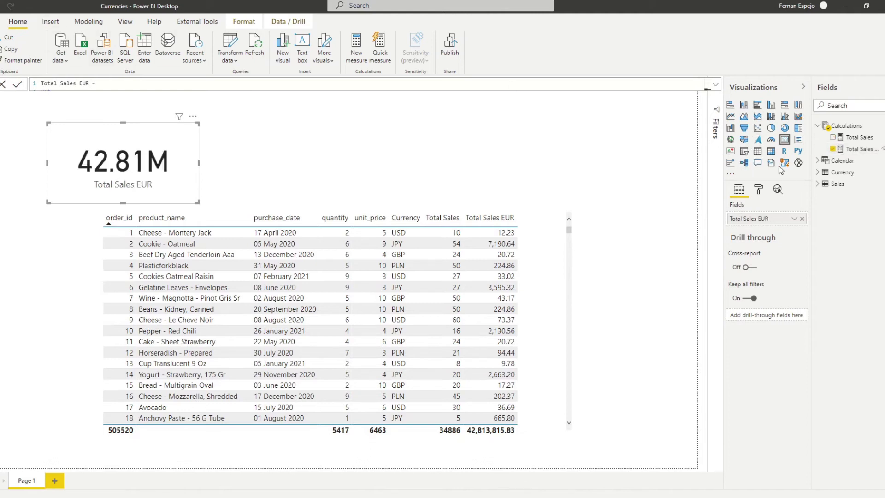
pyautogui.click(859, 149)
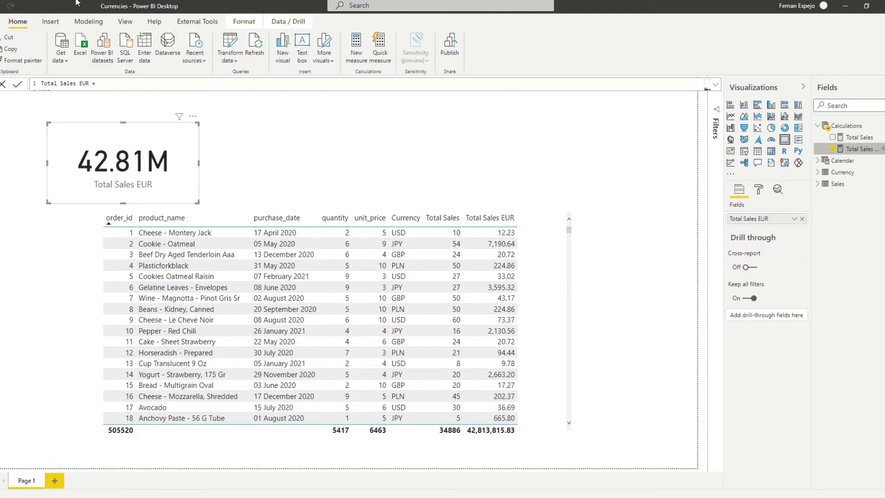
pyautogui.click(101, 57)
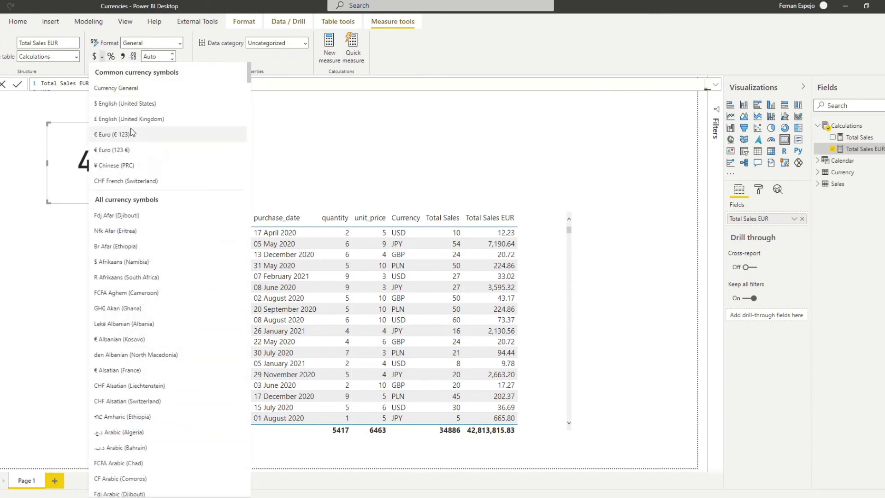
# Format Total Sales EUR as € Euro currency, then test and clear a first-order cross-filter.
pyautogui.click(115, 134)
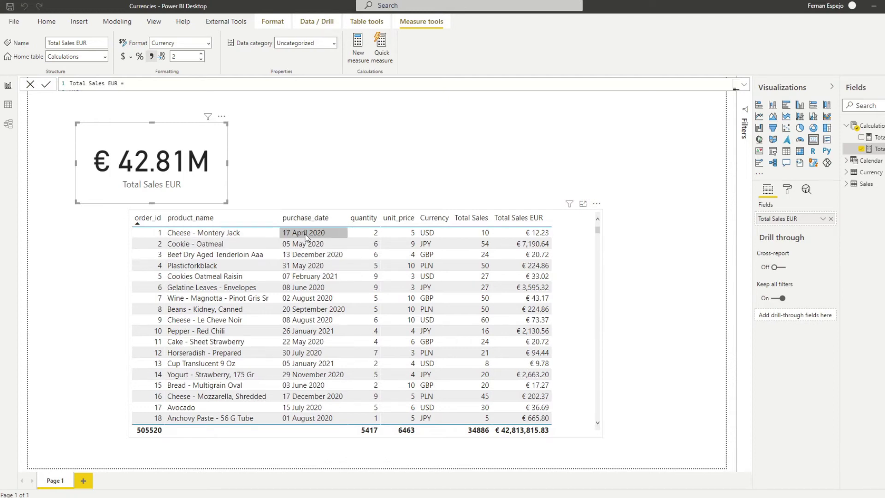
pyautogui.click(433, 234)
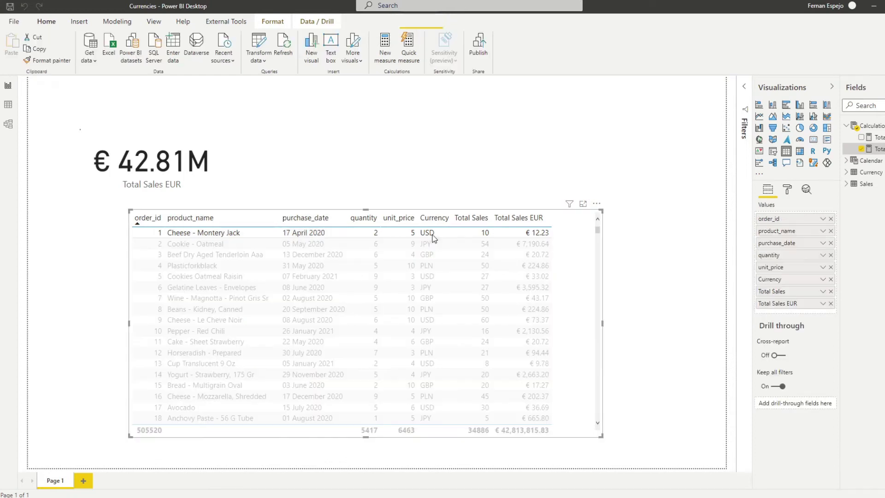
pyautogui.click(296, 236)
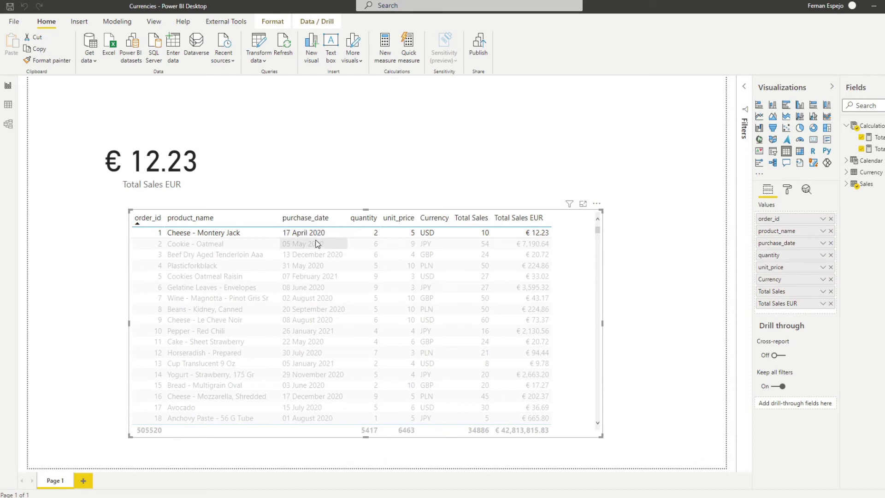
pyautogui.click(230, 96)
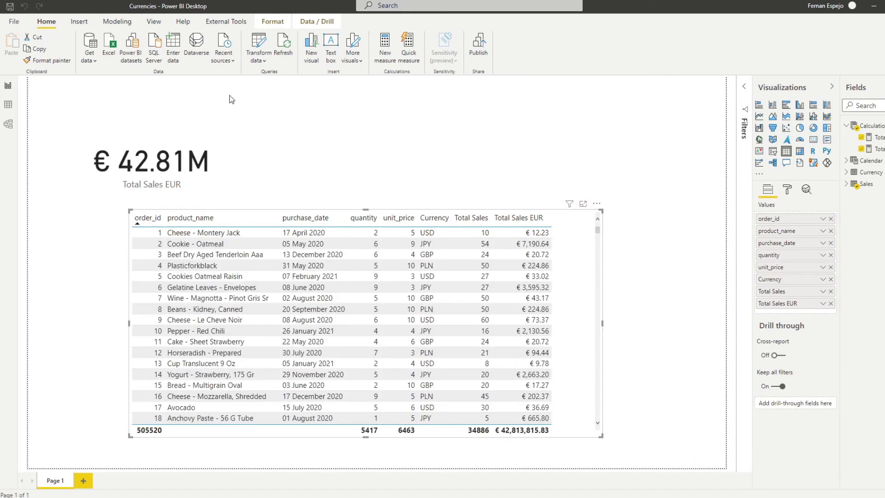
# Open Power Query Editor and inspect the Currency and Annual Currency rate tables.
pyautogui.click(261, 42)
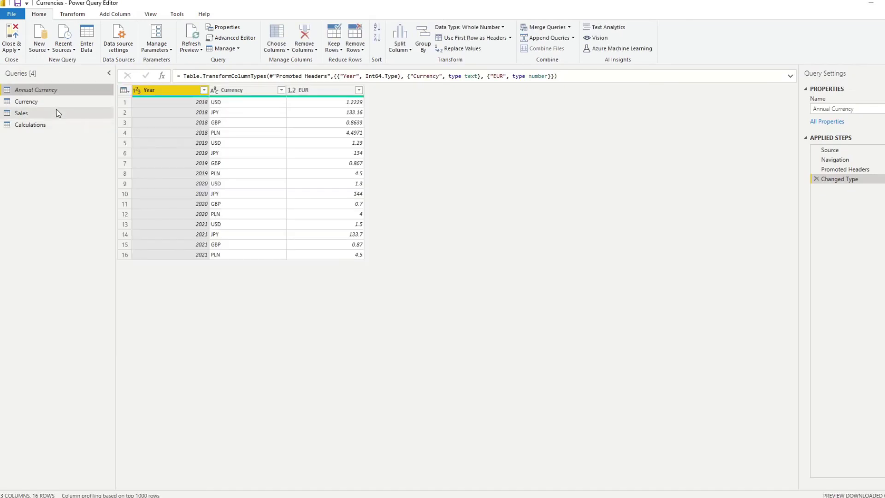
pyautogui.click(56, 102)
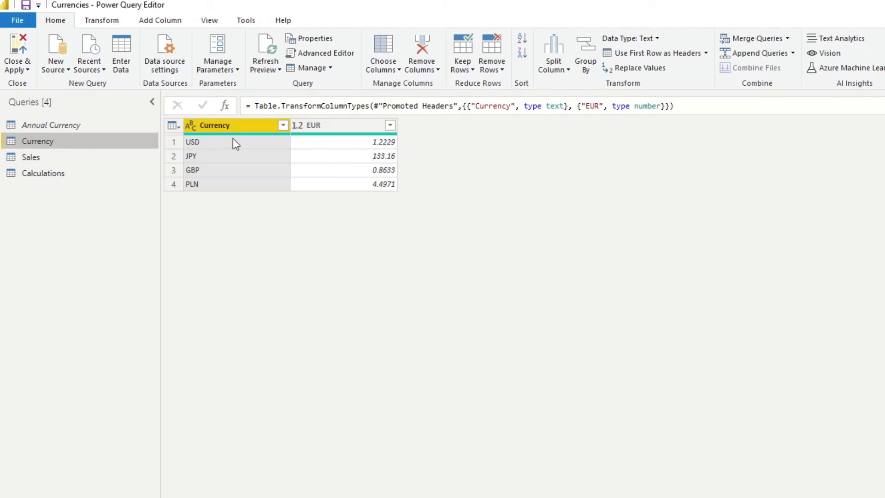
pyautogui.click(233, 138)
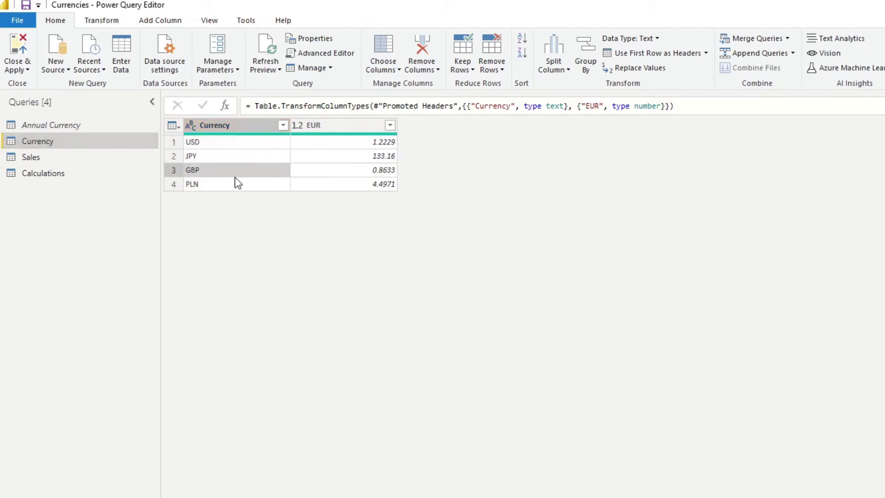
pyautogui.click(51, 126)
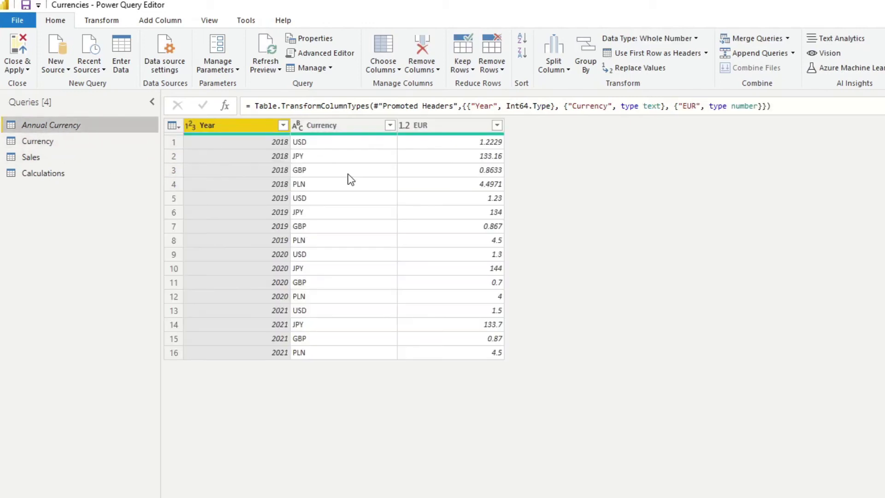
pyautogui.click(365, 239)
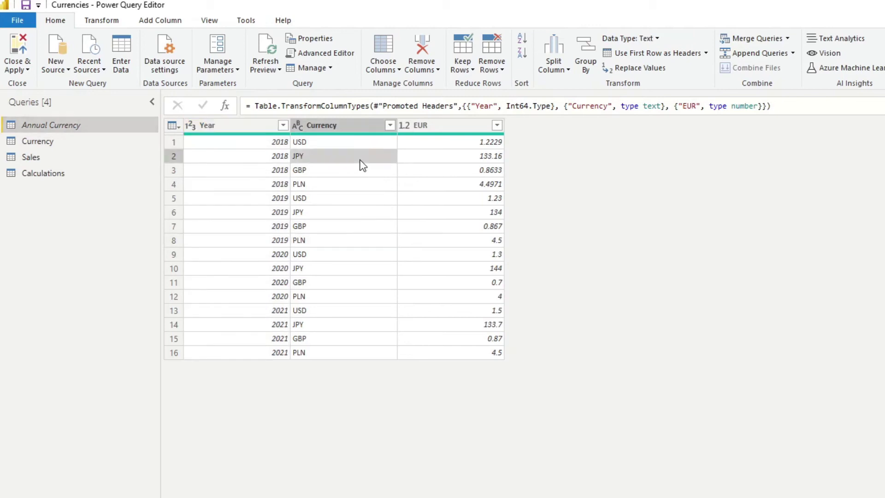
pyautogui.click(249, 146)
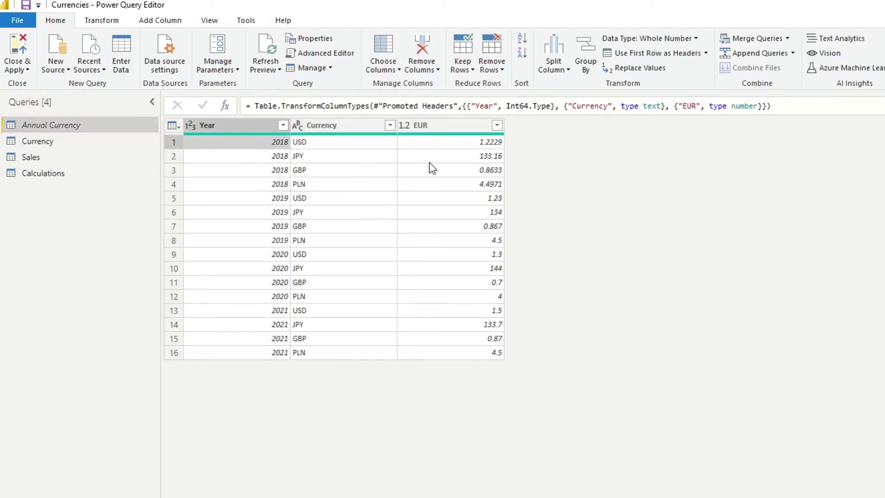
pyautogui.click(330, 187)
pyautogui.click(459, 182)
pyautogui.click(465, 148)
pyautogui.click(438, 190)
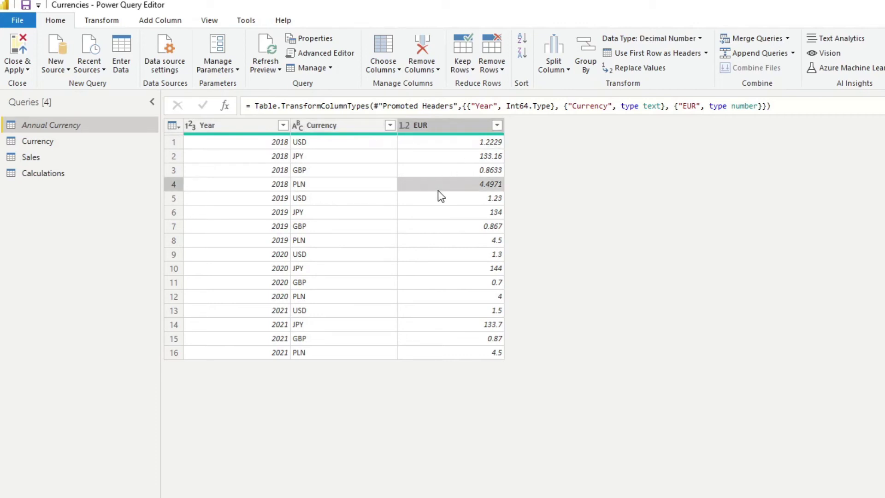
pyautogui.click(438, 199)
pyautogui.click(439, 145)
pyautogui.click(443, 159)
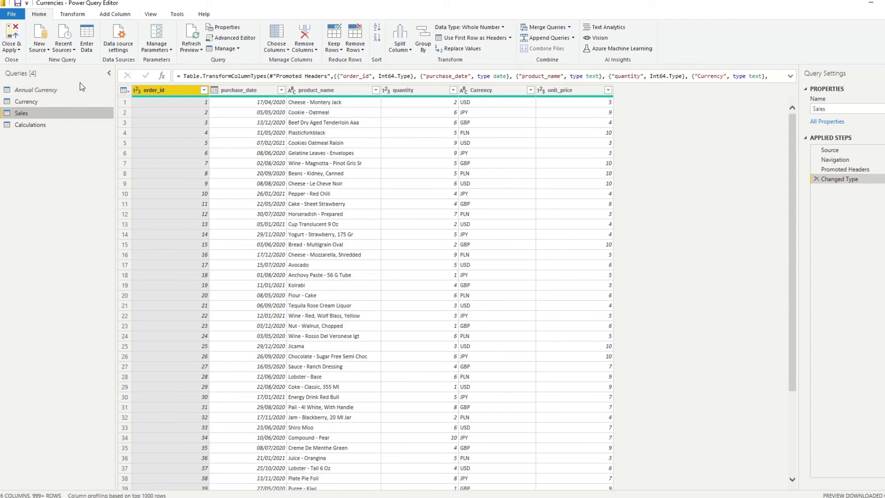
# Switch to the Sales query and bring up the purchase_date column's options.
pyautogui.click(67, 90)
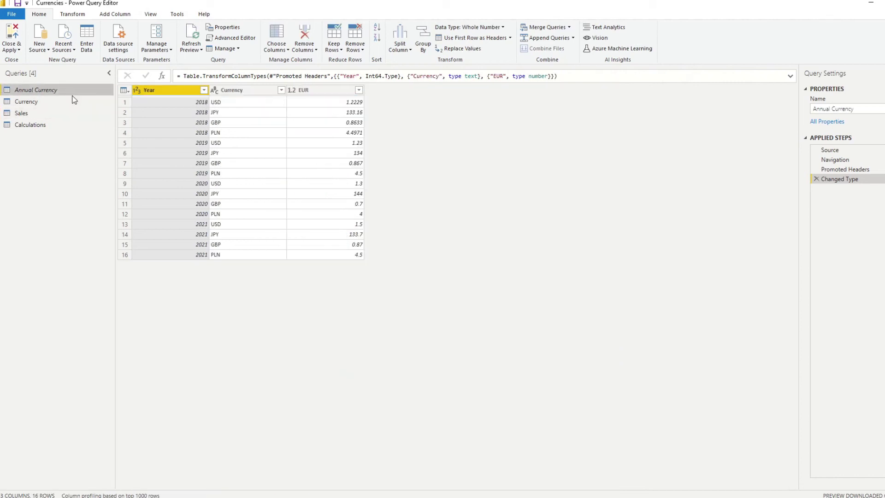
pyautogui.click(57, 114)
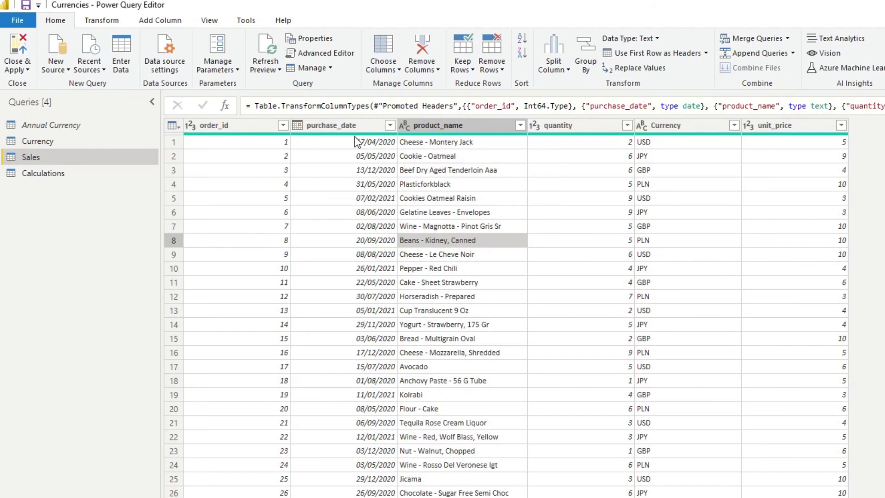
pyautogui.click(256, 91)
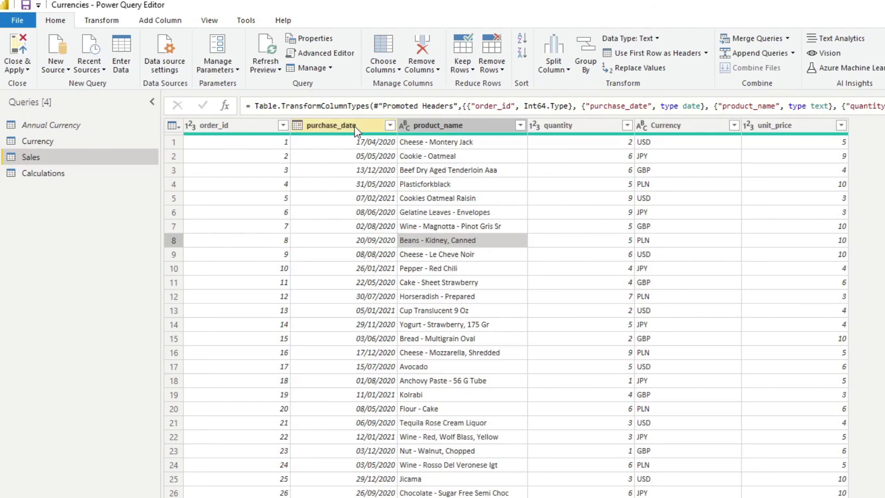
pyautogui.rightClick(355, 127)
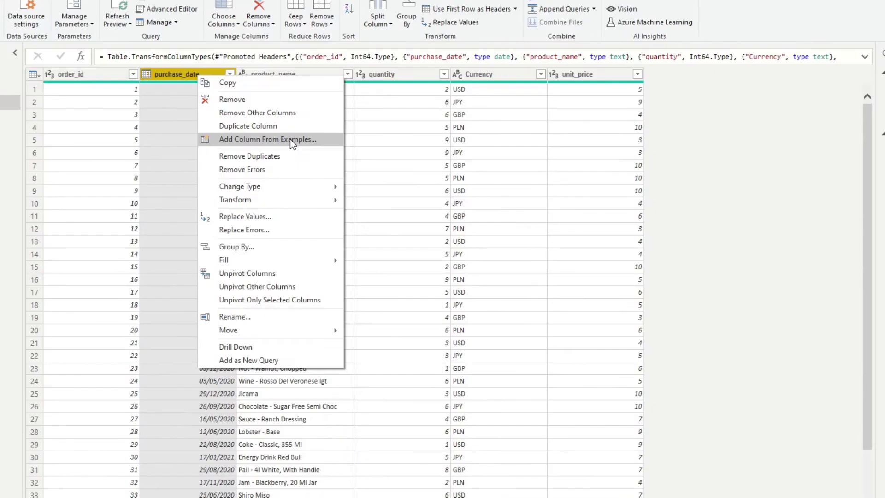
# Add a Year column from examples by entering 2020, producing Date.Year([purchase_date]).
pyautogui.click(459, 198)
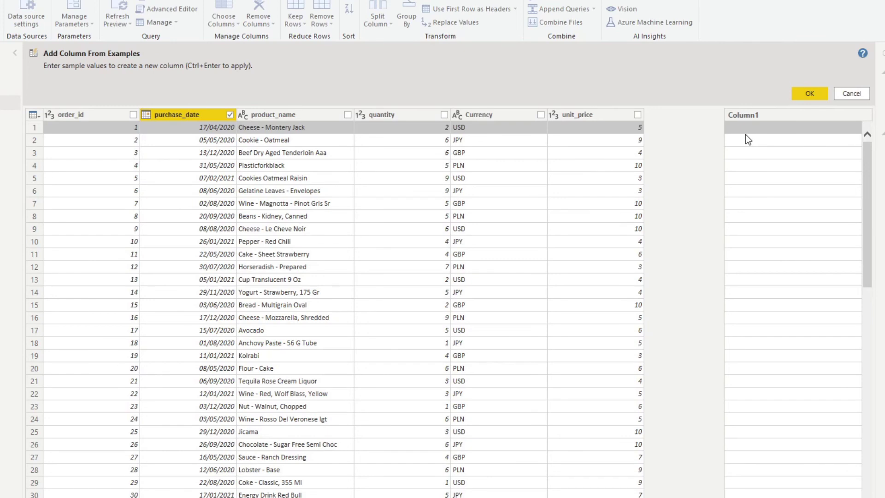
pyautogui.write('2020')
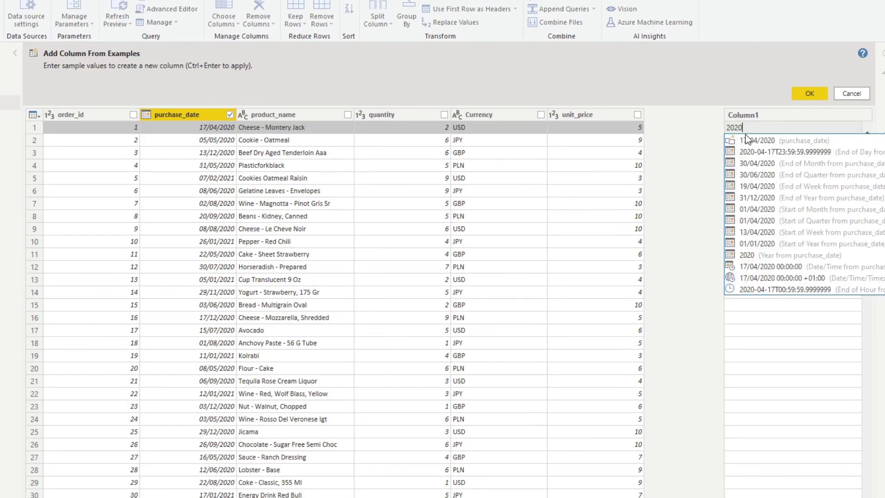
pyautogui.press('Return')
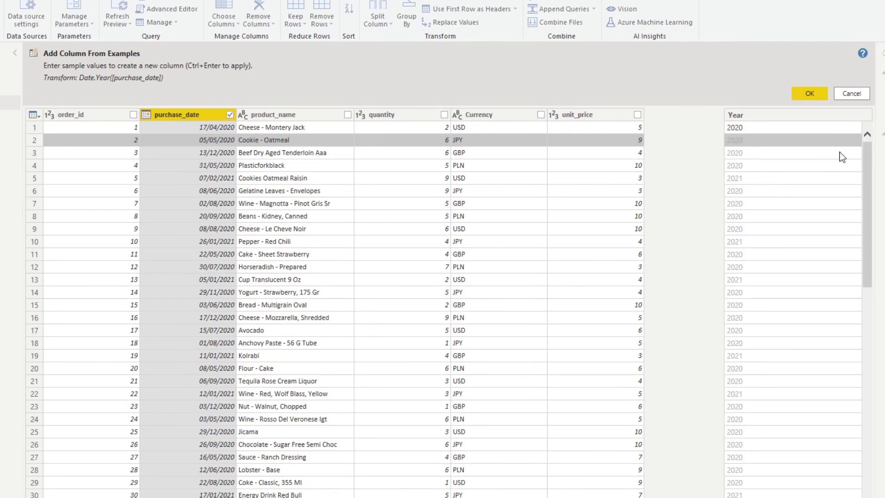
pyautogui.click(810, 94)
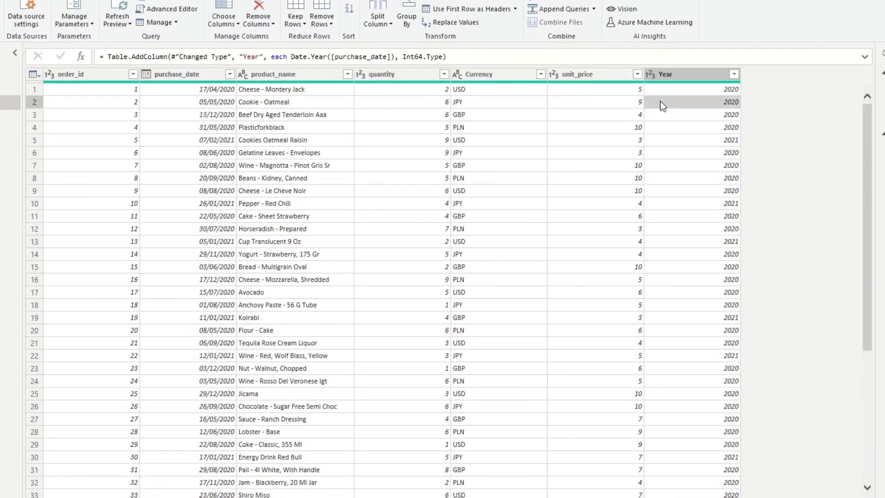
# Start a merge of the Sales query with the Annual Currency table.
pyautogui.click(681, 92)
pyautogui.click(687, 157)
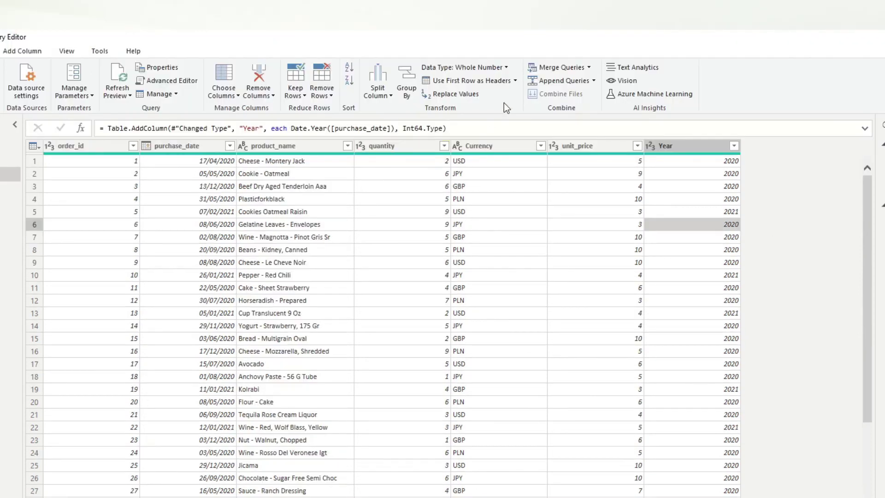
pyautogui.click(543, 70)
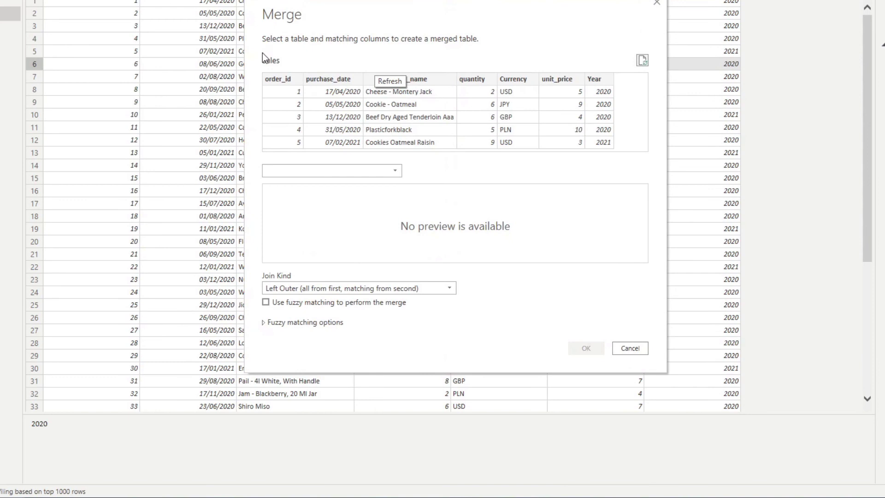
pyautogui.moveTo(304, 10); pyautogui.dragTo(309, 93)
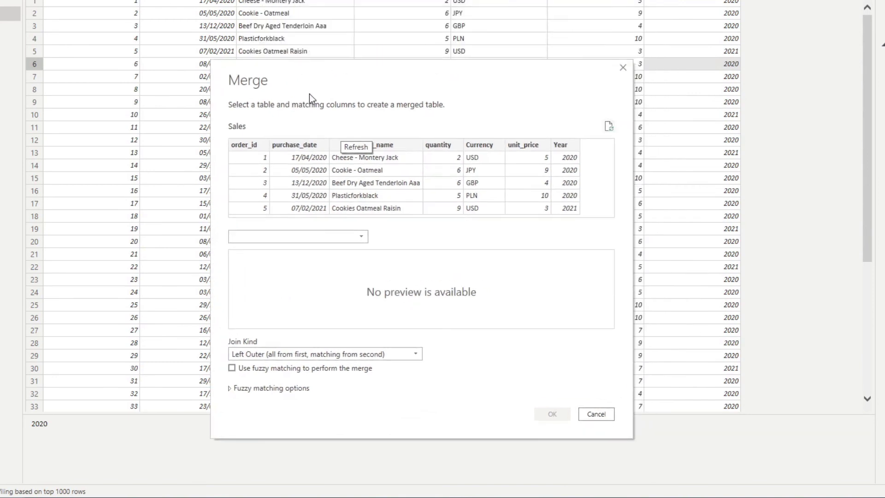
pyautogui.click(314, 237)
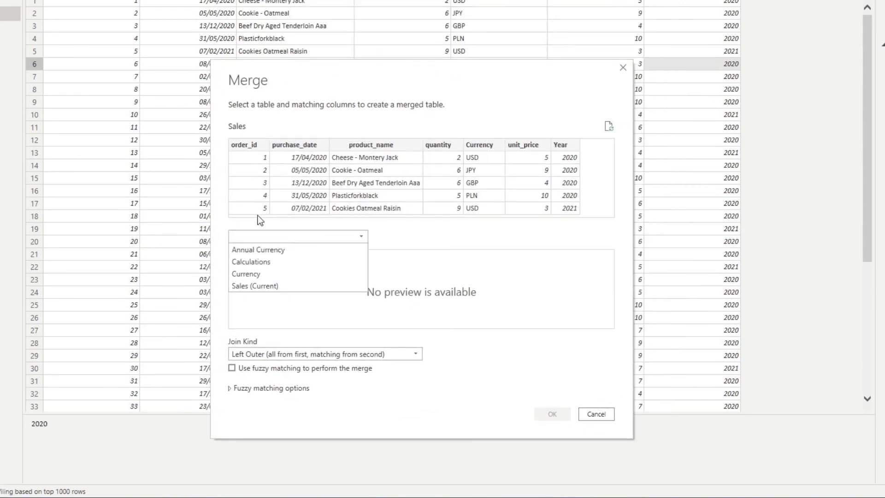
pyautogui.click(285, 250)
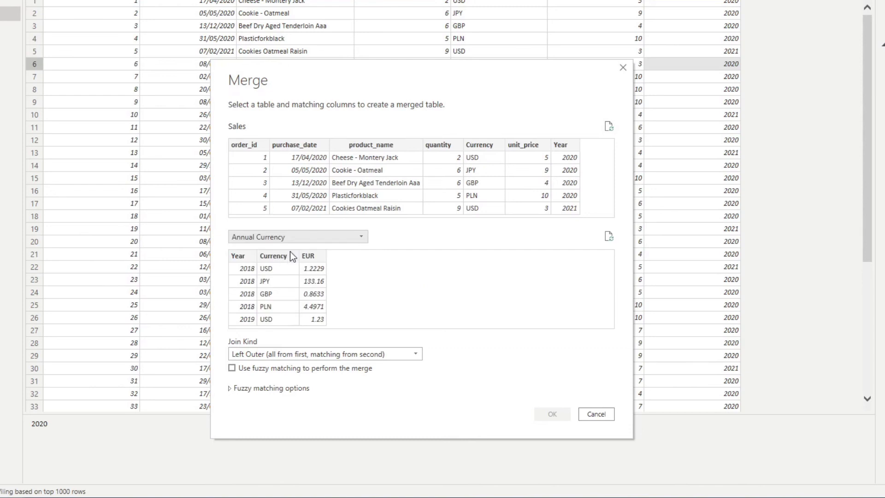
# Match Sales and Annual Currency on Year then Currency in both tables.
pyautogui.click(564, 147)
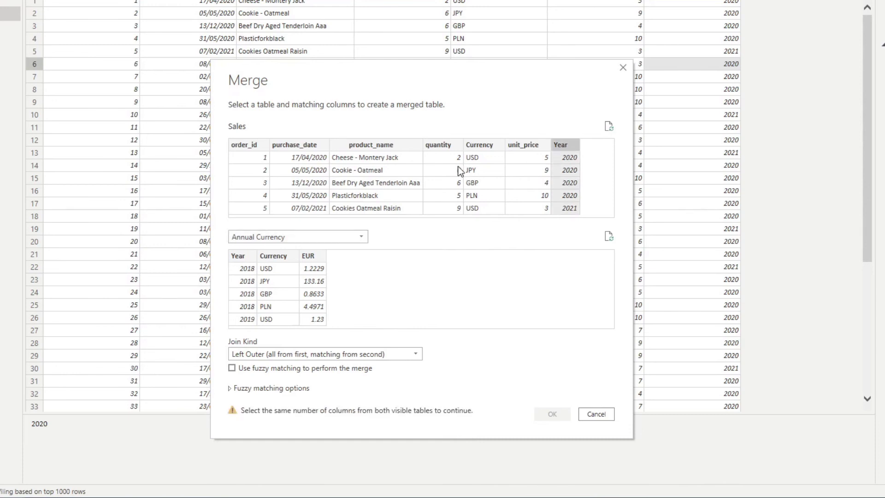
pyautogui.keyDown('ctrl'); pyautogui.click(480, 145); pyautogui.keyUp('ctrl')
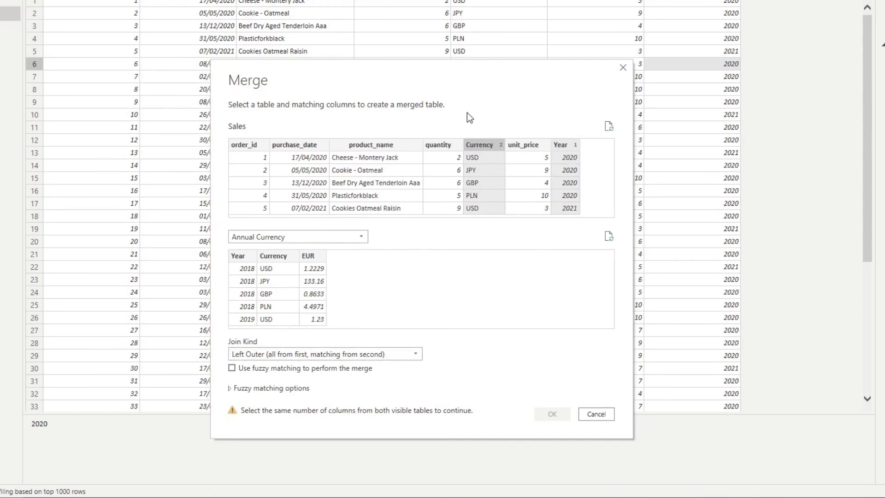
pyautogui.click(242, 255)
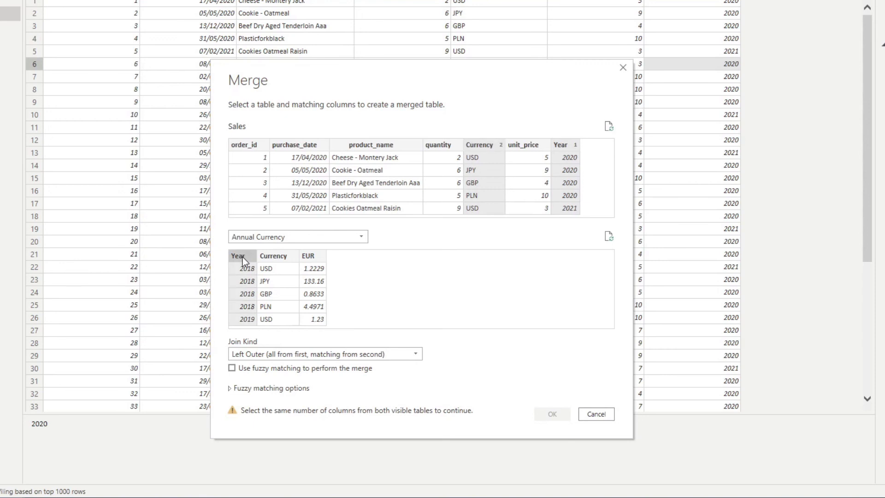
pyautogui.keyDown('ctrl'); pyautogui.click(287, 256); pyautogui.keyUp('ctrl')
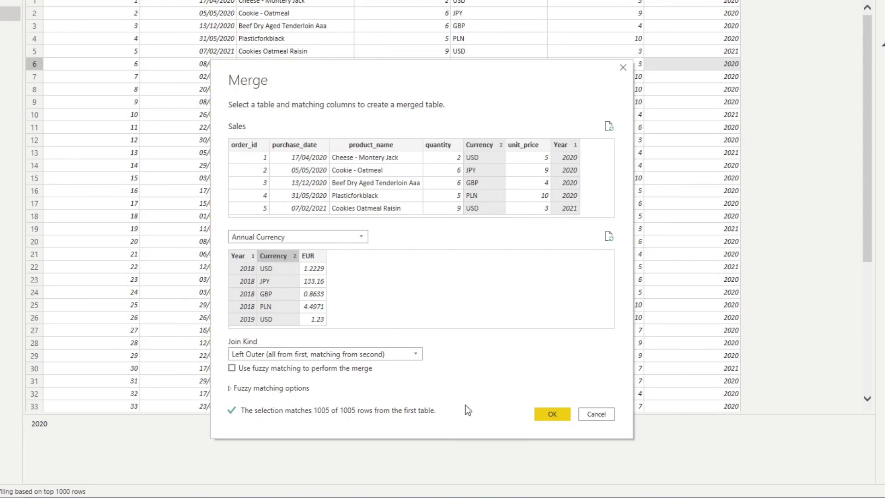
# Confirm the merge and expand only the EUR column without the original-name prefix.
pyautogui.click(545, 413)
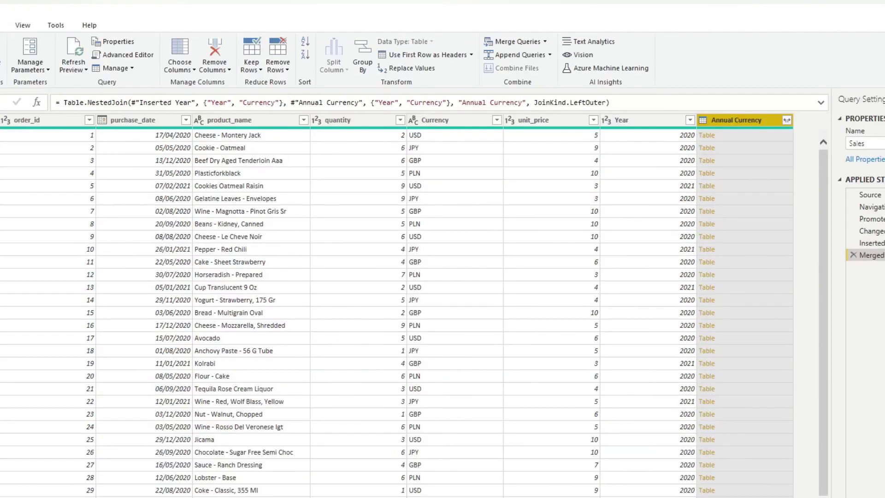
pyautogui.click(787, 121)
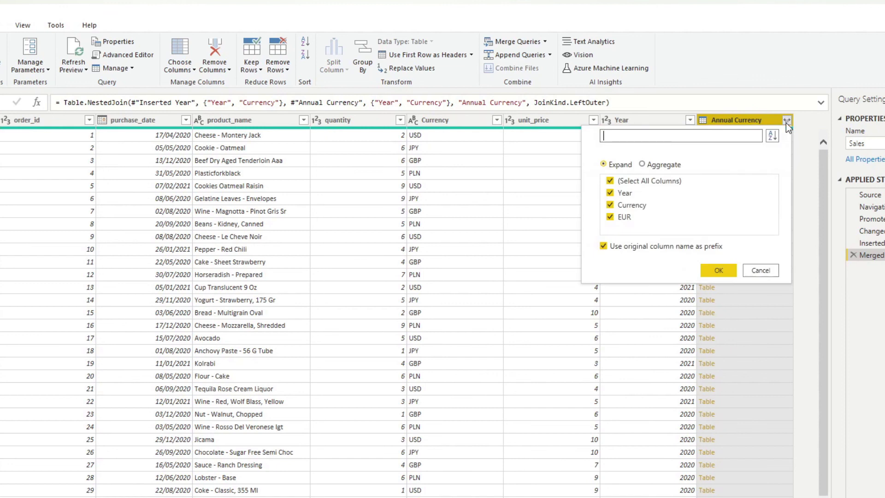
pyautogui.click(639, 181)
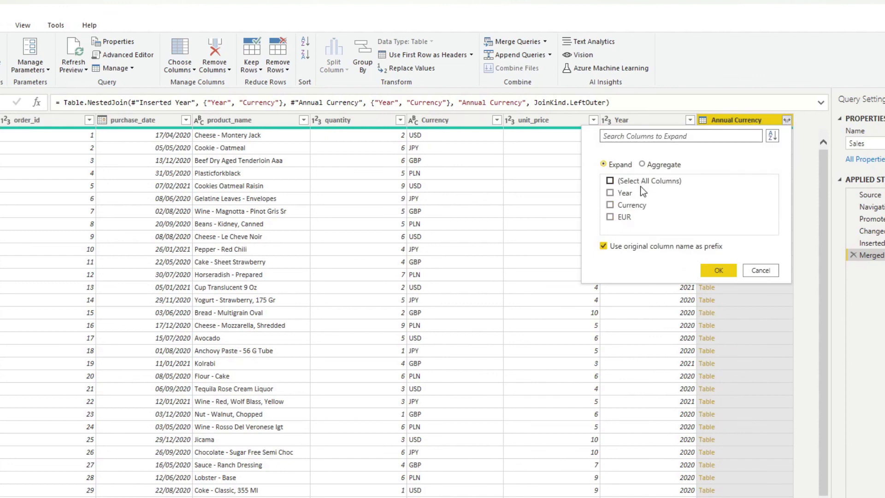
pyautogui.click(629, 220)
pyautogui.click(603, 245)
pyautogui.click(719, 271)
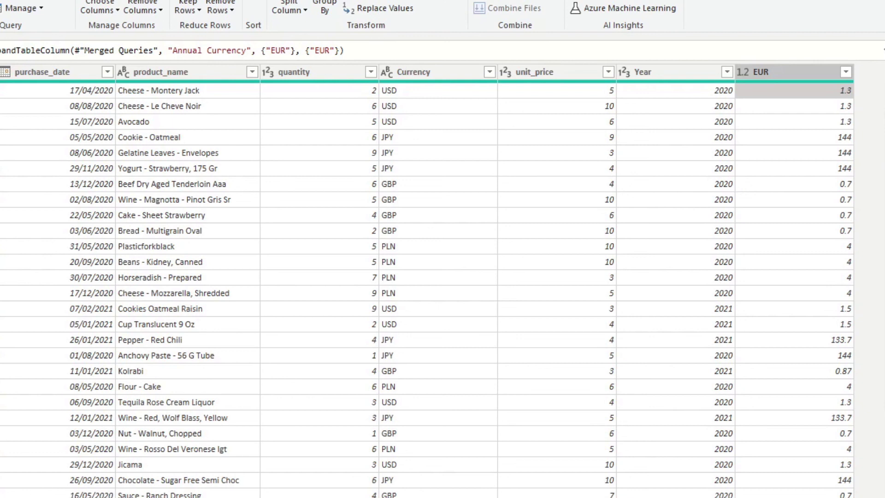
# Compare Sales' EUR rates with the 2020 and 2021 USD rows in Annual Currency.
pyautogui.click(9, 308)
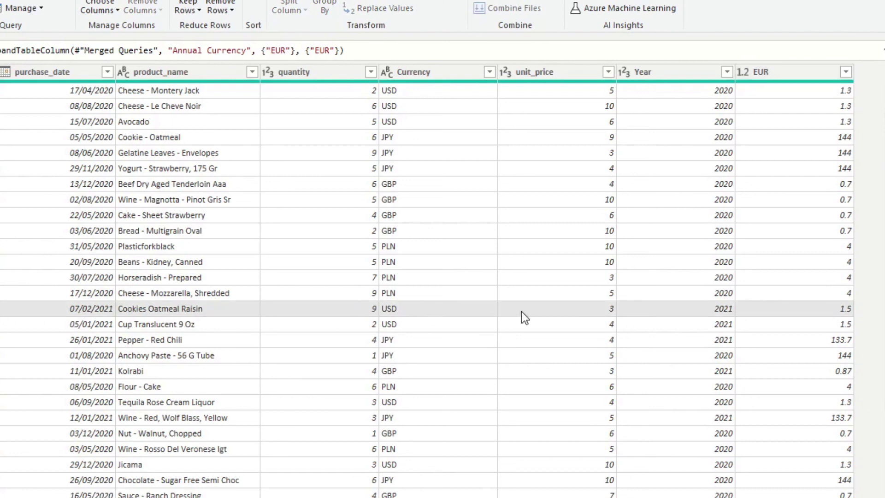
pyautogui.click(802, 310)
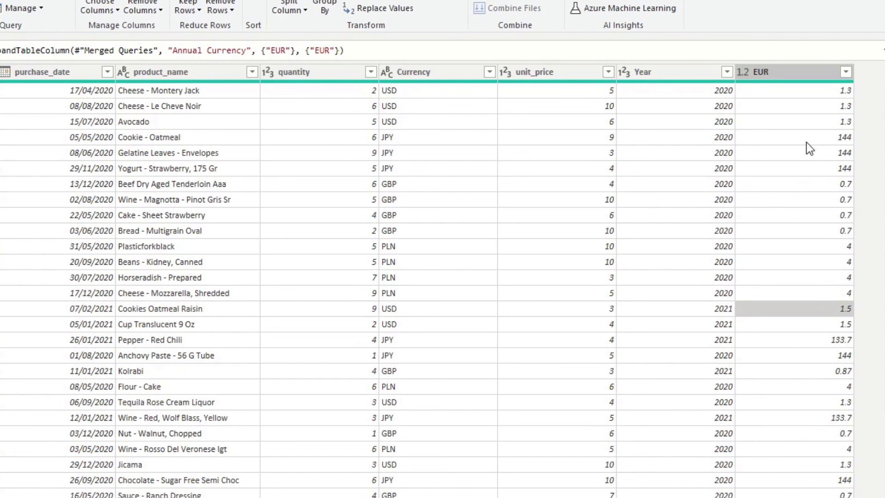
pyautogui.click(796, 95)
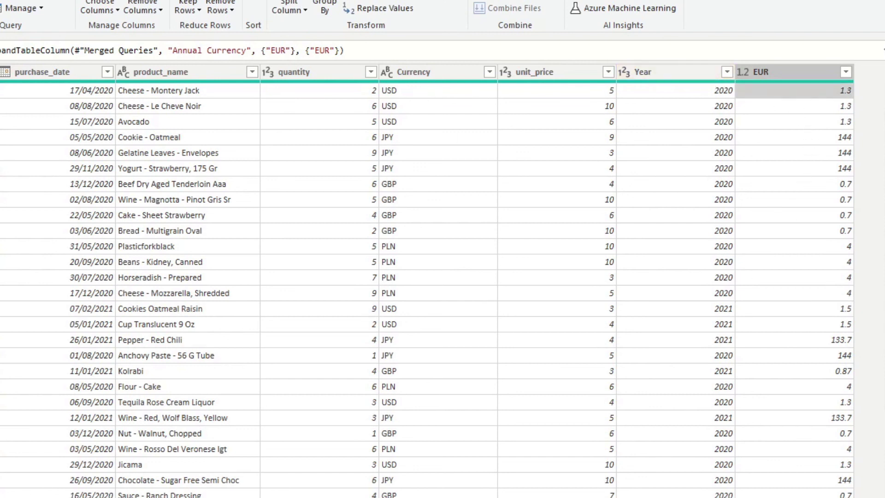
pyautogui.click(0, 72)
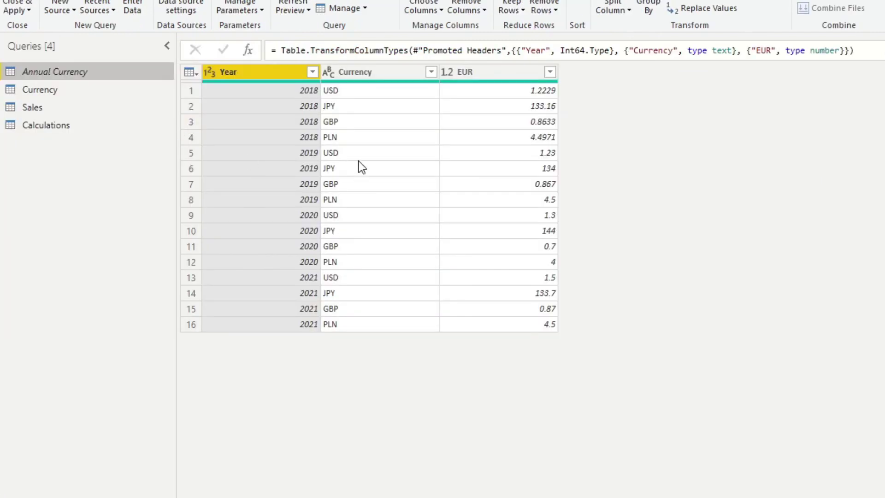
pyautogui.click(340, 294)
pyautogui.click(350, 278)
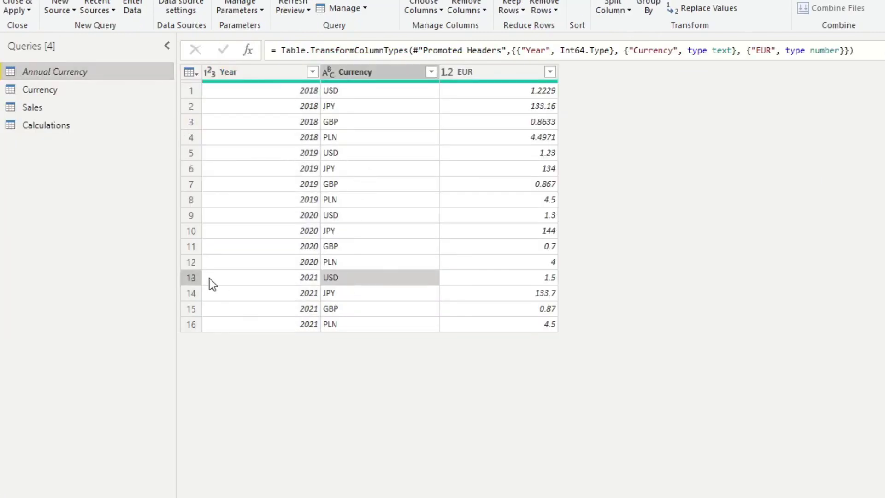
pyautogui.click(191, 278)
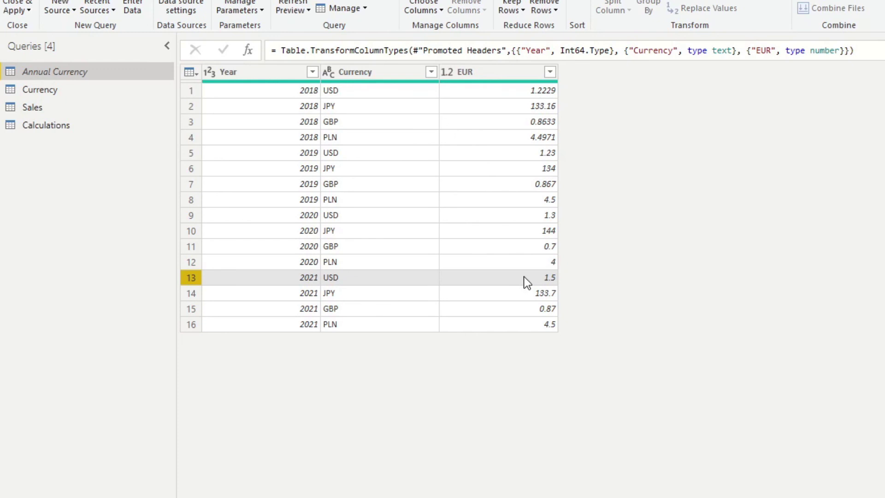
pyautogui.click(193, 216)
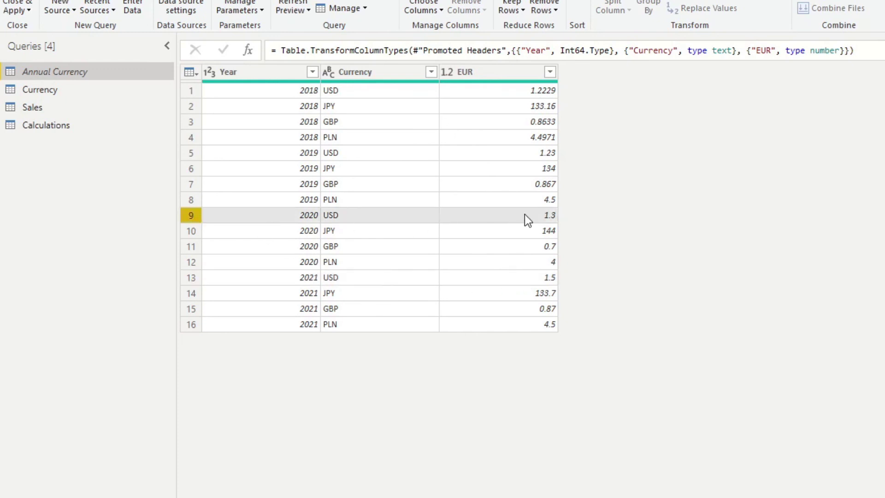
# Start a custom column on the Sales query named Total Sales.
pyautogui.click(70, 106)
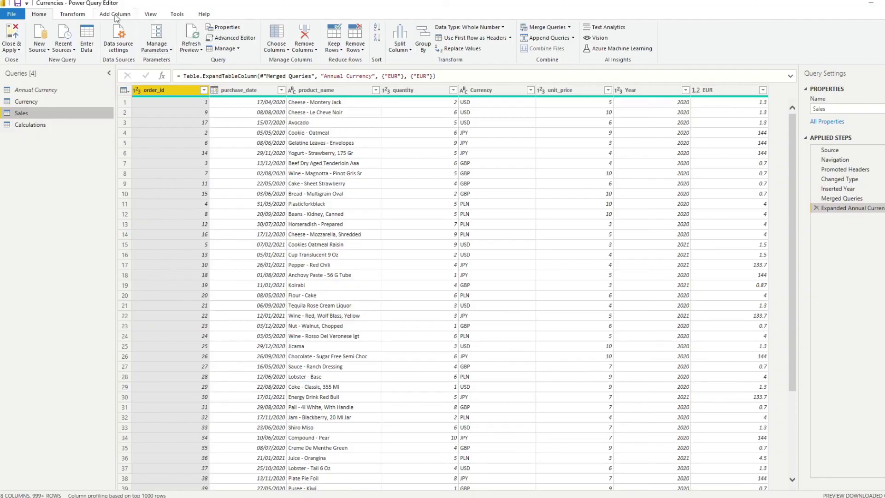
pyautogui.click(115, 14)
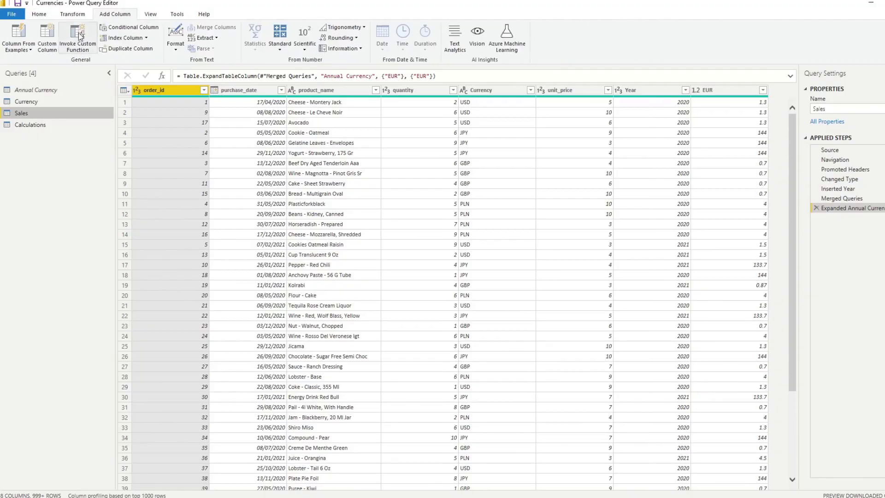
pyautogui.click(47, 37)
pyautogui.doubleClick(350, 204)
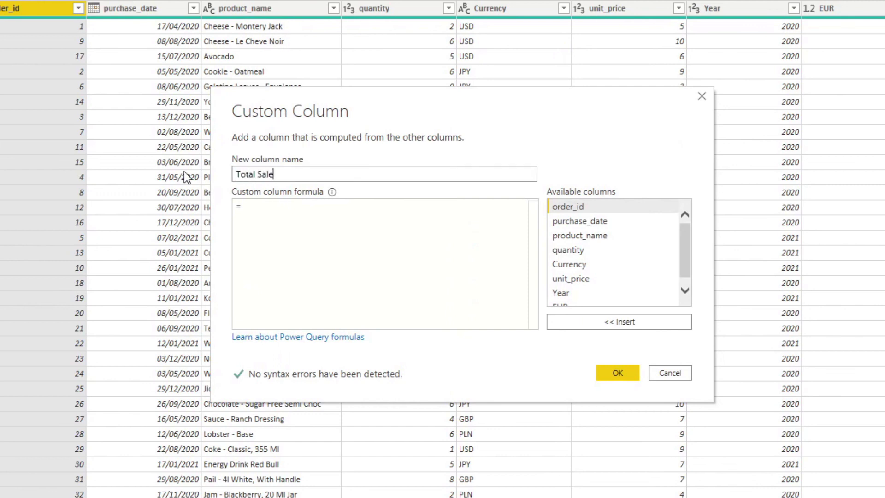
pyautogui.write('s')
# Enter the formula ([unit_price] * [EUR]) * [quantity] and create the column.
pyautogui.click(355, 223)
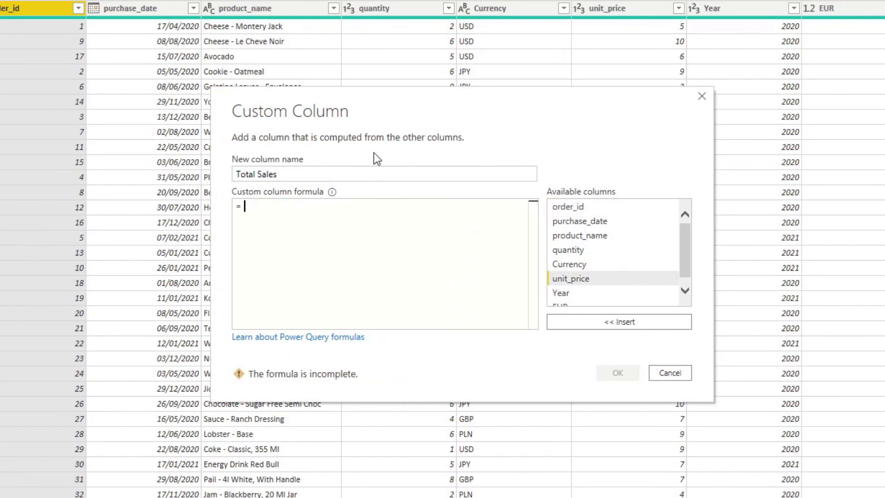
pyautogui.click(559, 277)
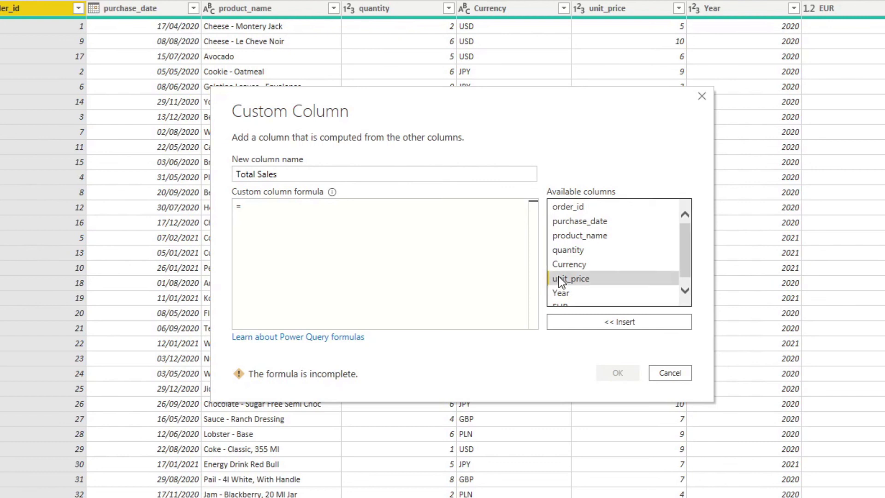
pyautogui.doubleClick(559, 277)
pyautogui.write('*')
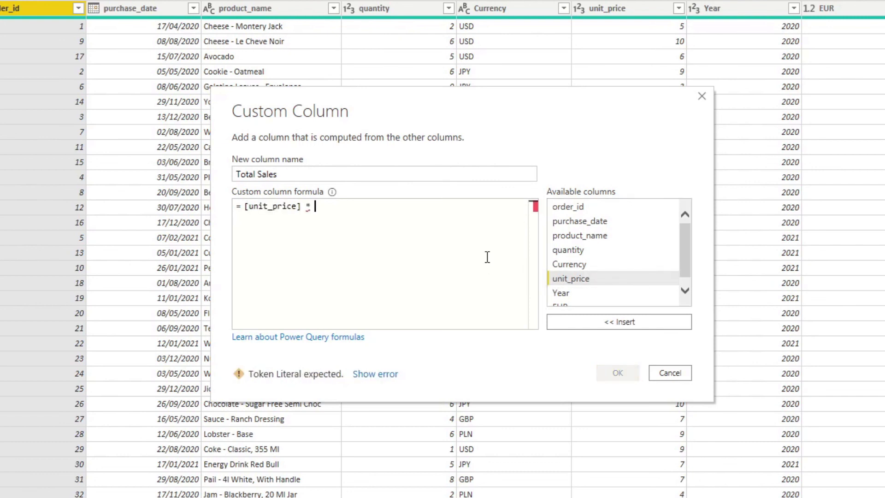
pyautogui.scroll(-1, 595, 284)
pyautogui.doubleClick(584, 300)
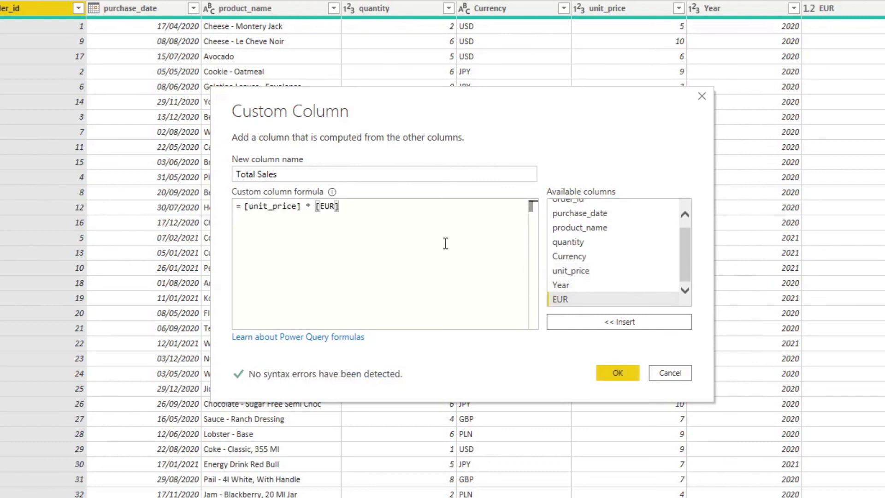
pyautogui.write(')')
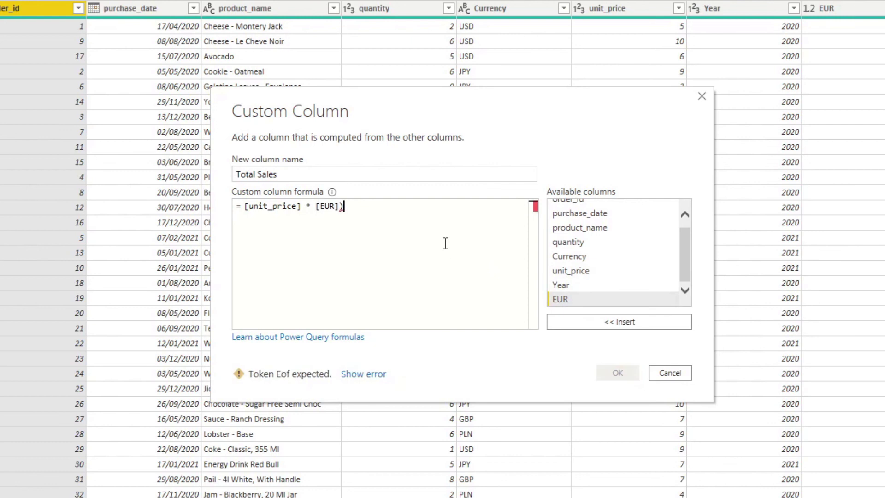
pyautogui.click(245, 207)
pyautogui.write('(')
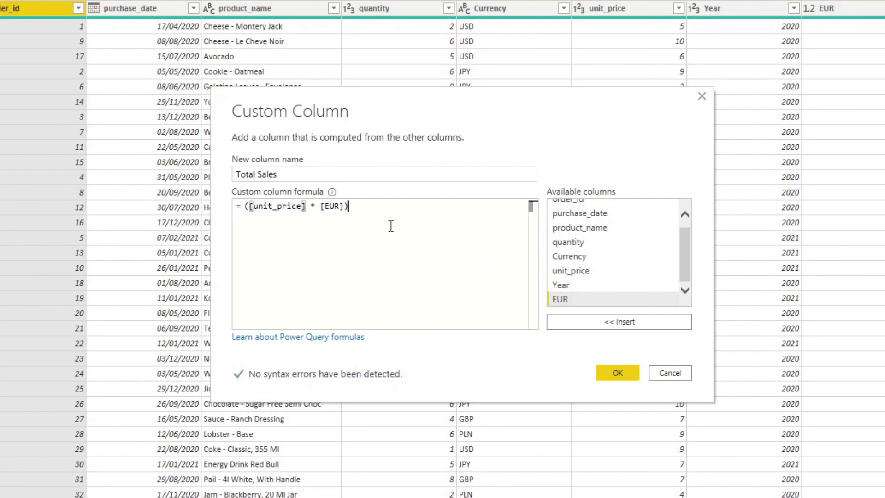
pyautogui.write(' *')
pyautogui.scroll(1, 589, 273)
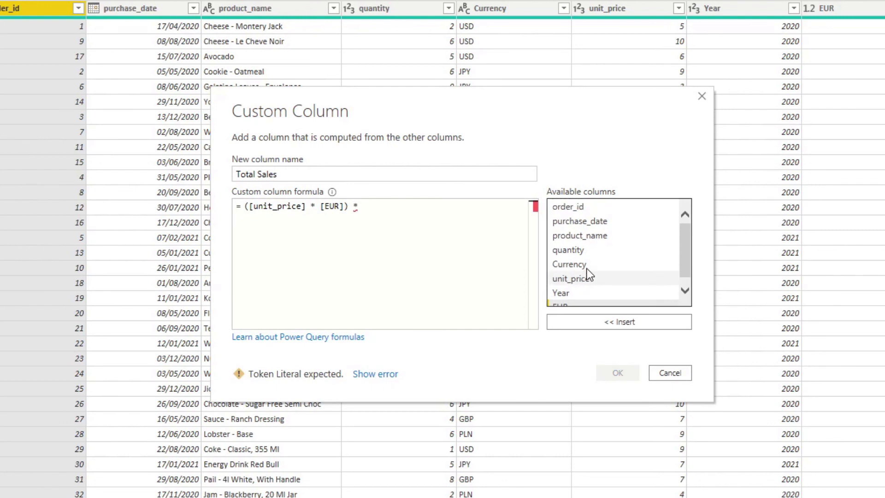
pyautogui.doubleClick(584, 253)
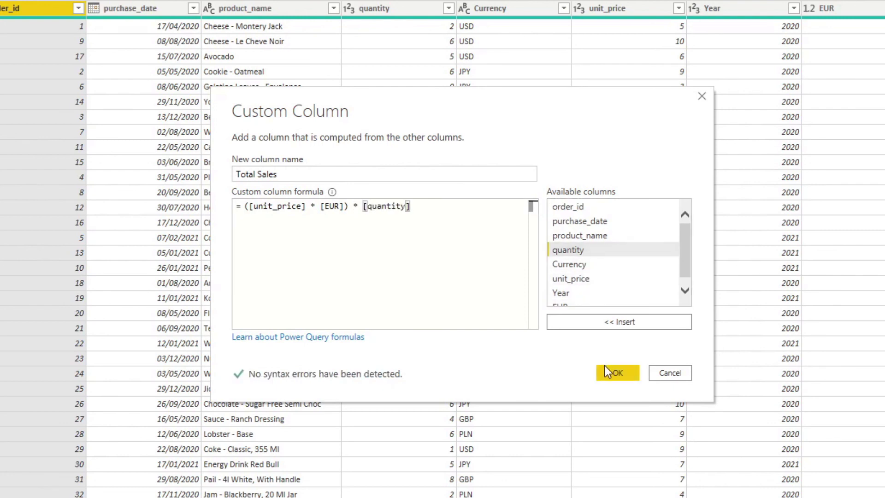
pyautogui.click(616, 373)
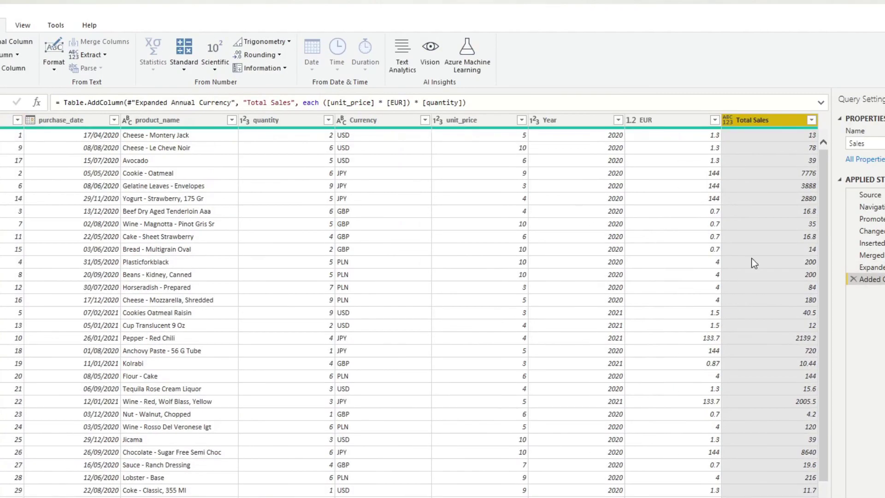
pyautogui.click(773, 222)
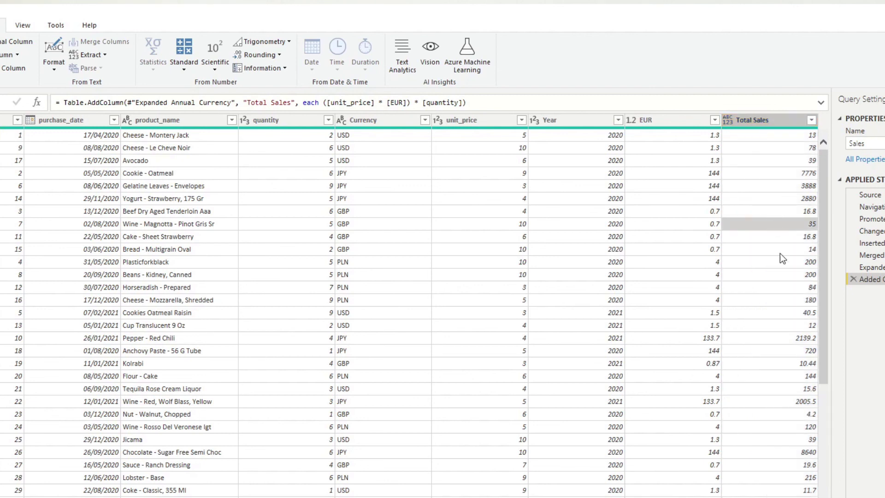